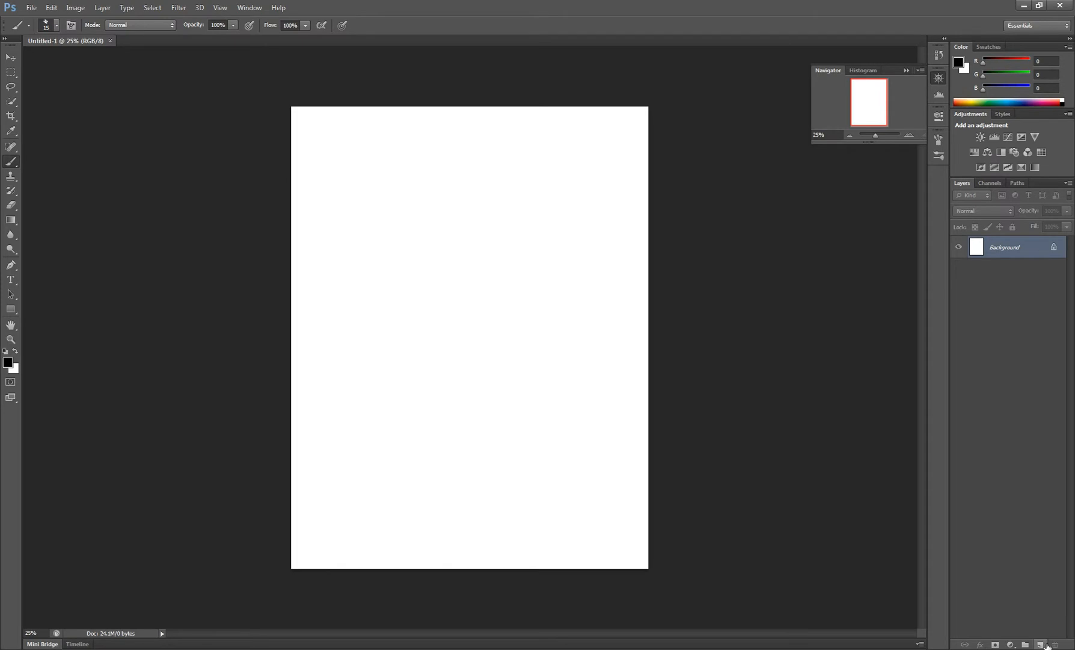
- On a new layer, set up the Brush tool with black and the textured 23 px brush tip
drag(875, 135, 883, 134)
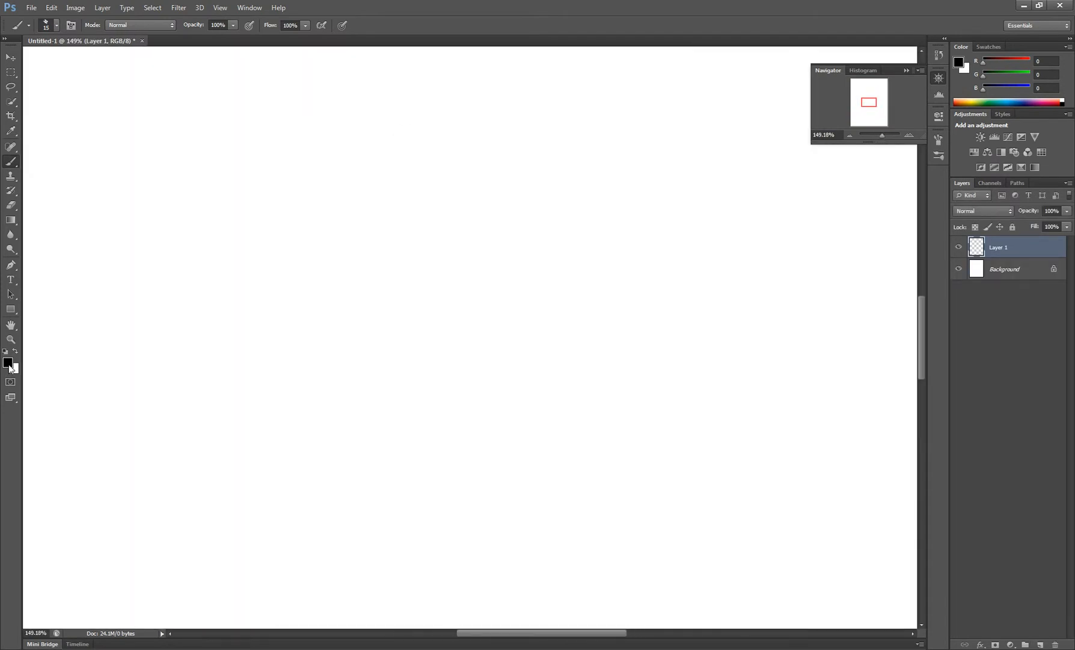
click(9, 365)
click(656, 178)
key(b)
click(45, 26)
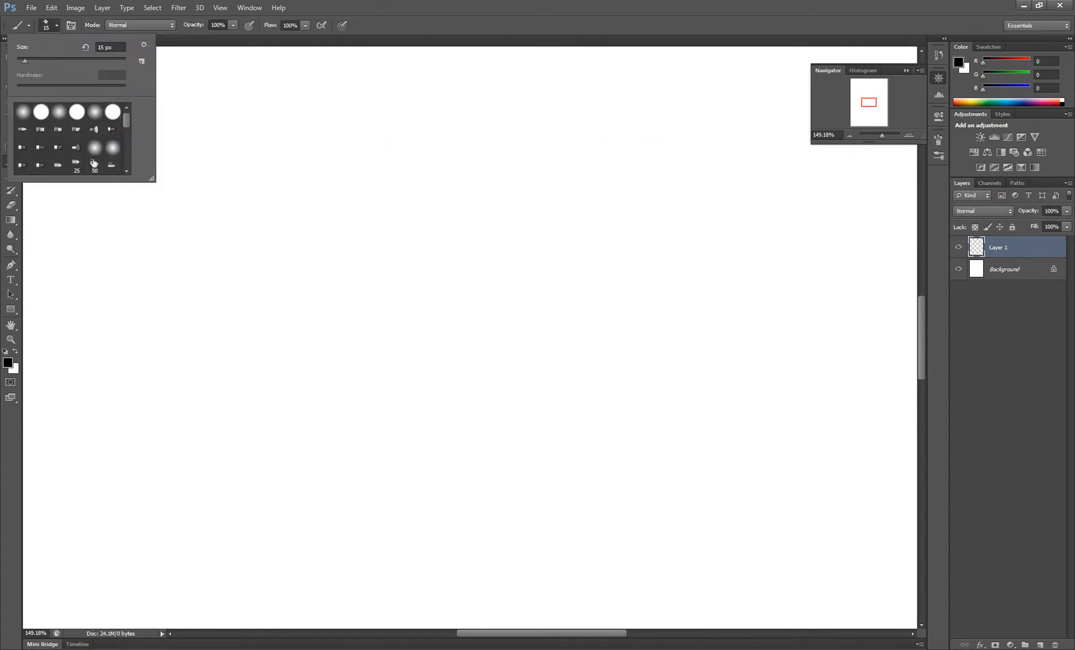
drag(126, 118, 126, 146)
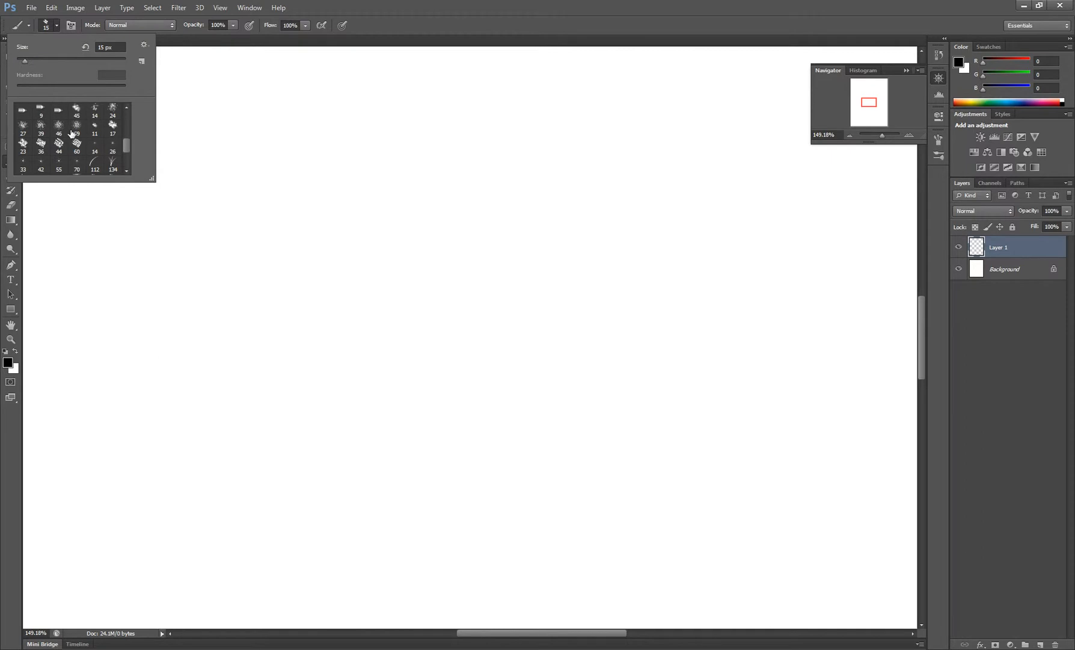
click(23, 143)
- Enable Transfer for the brush, with pen pressure controlling both opacity and flow
click(937, 140)
click(937, 140)
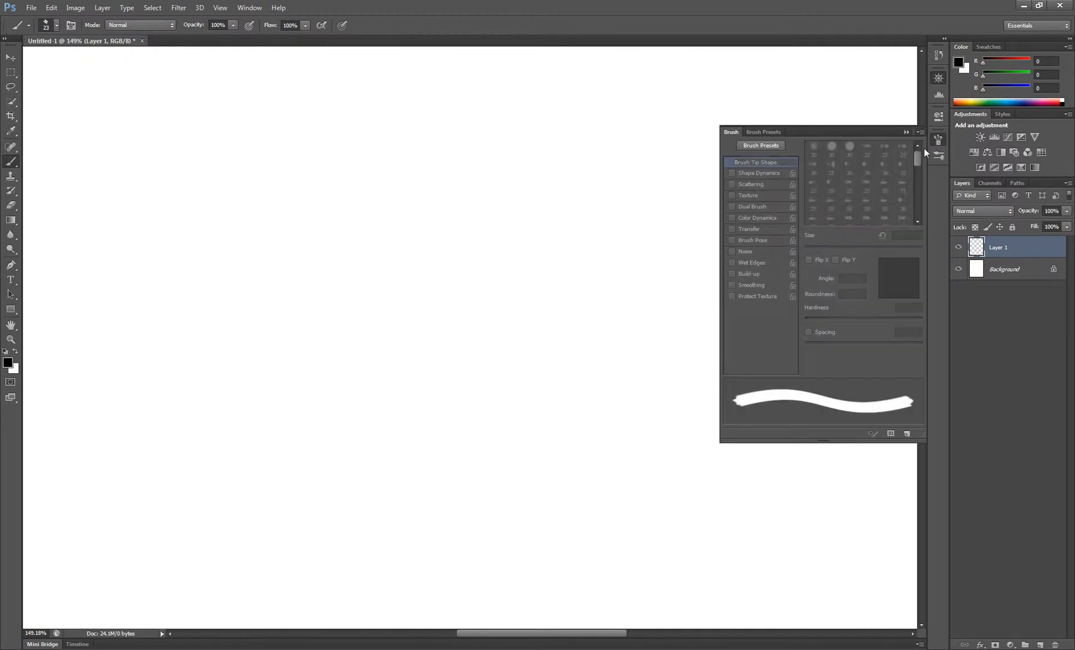
click(732, 229)
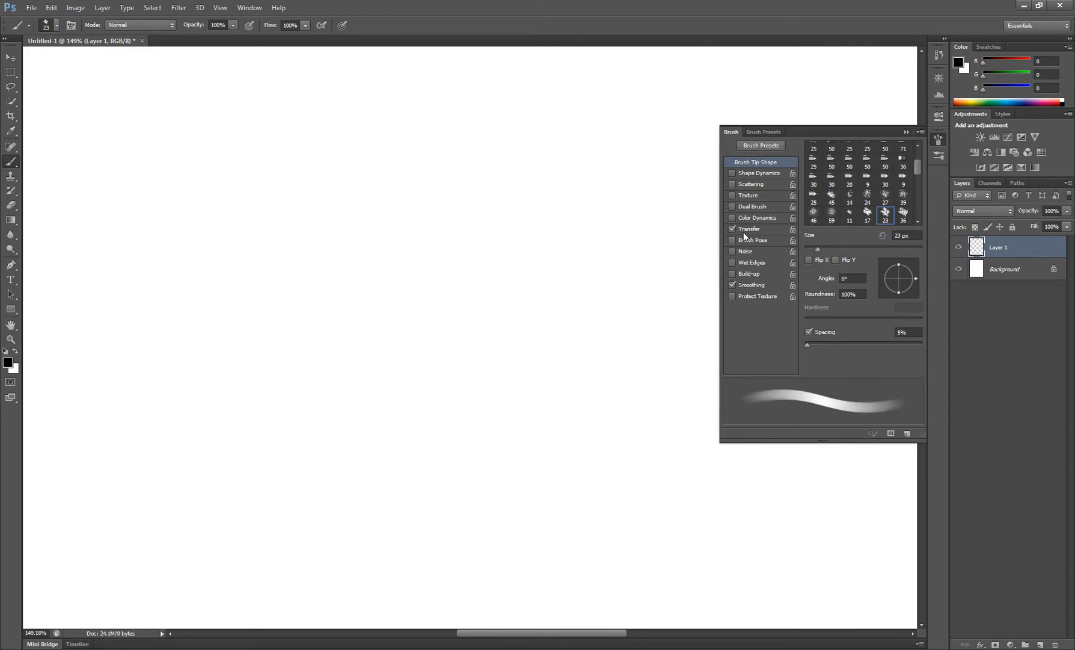
click(766, 228)
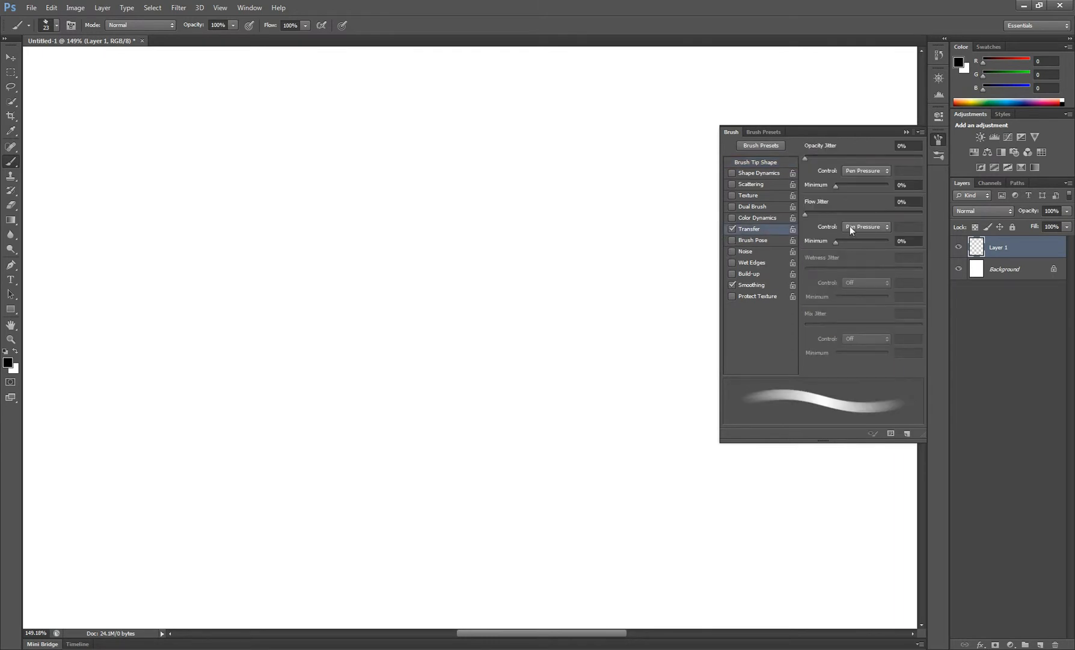
click(906, 131)
- Reduce the brush size to 4 px and save it as a new brush preset
key(bracketleft)
key(bracketleft)
key(bracketleft)
key(bracketleft)
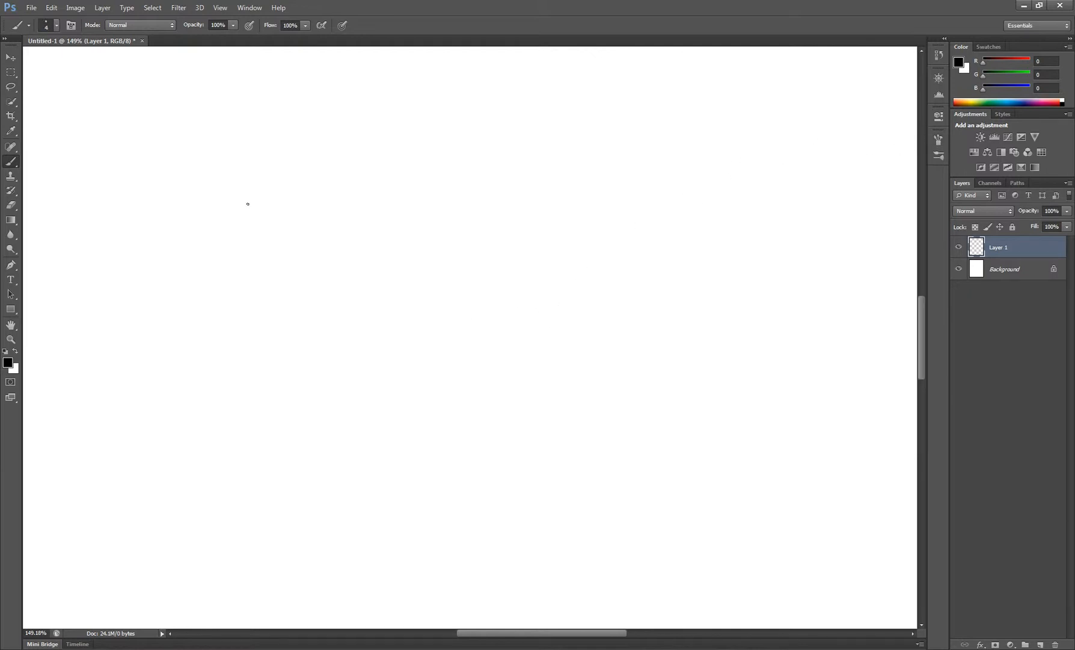
click(56, 25)
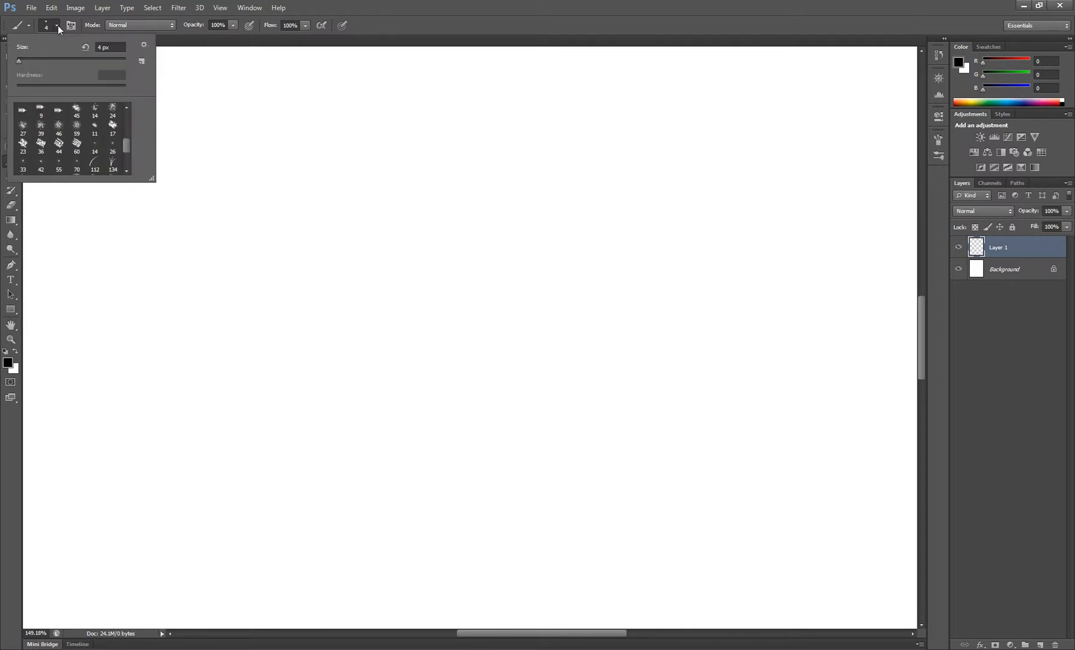
click(141, 60)
click(641, 225)
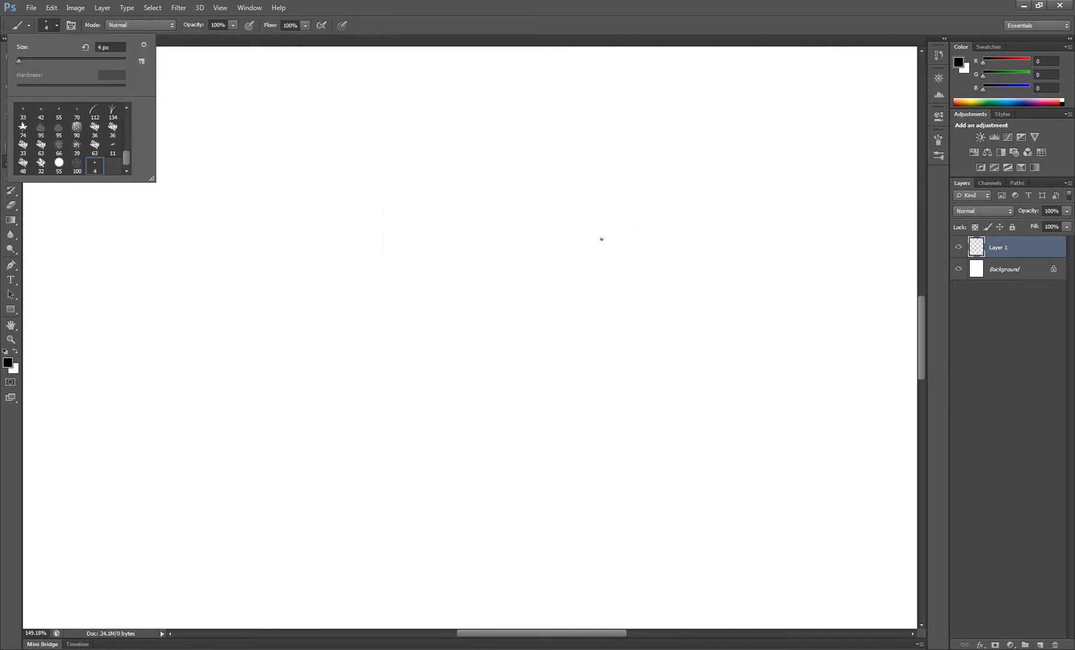
click(403, 26)
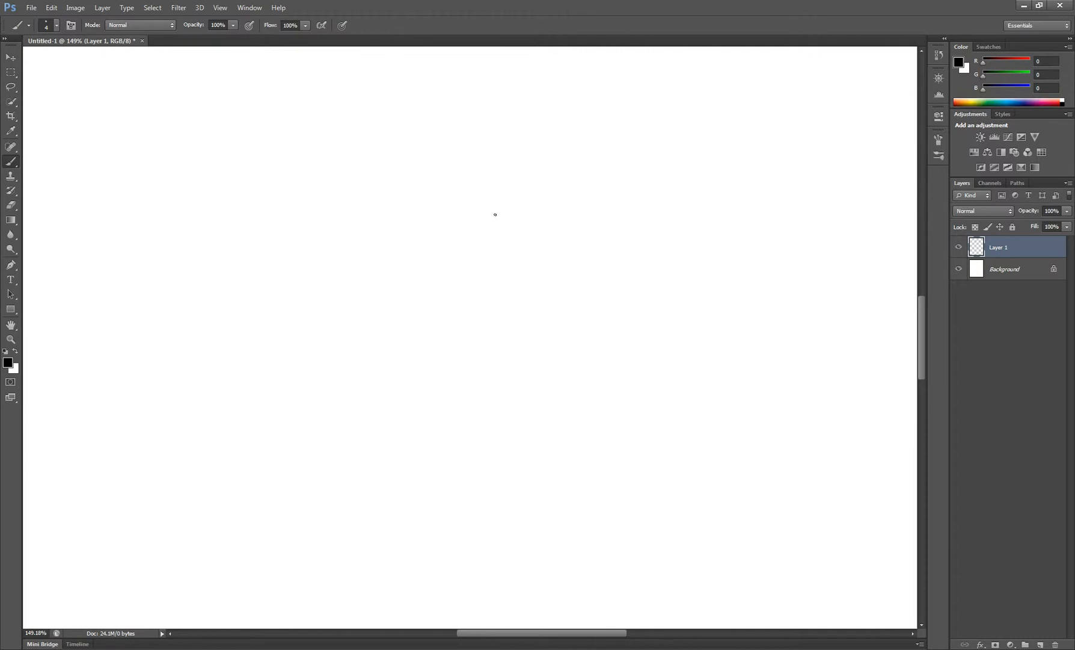
- With a 2 px brush, sketch a long horizontal guide line and the upper arcs of the front and rear wheels
key(bracketleft)
drag(252, 310, 289, 310)
mouse_move(201, 306)
mouse_down()
mouse_move(682, 305)
mouse_move(212, 301)
mouse_up()
mouse_move(331, 310)
mouse_down()
mouse_move(199, 305)
mouse_move(594, 293)
mouse_move(463, 313)
mouse_move(144, 305)
mouse_move(648, 307)
mouse_up()
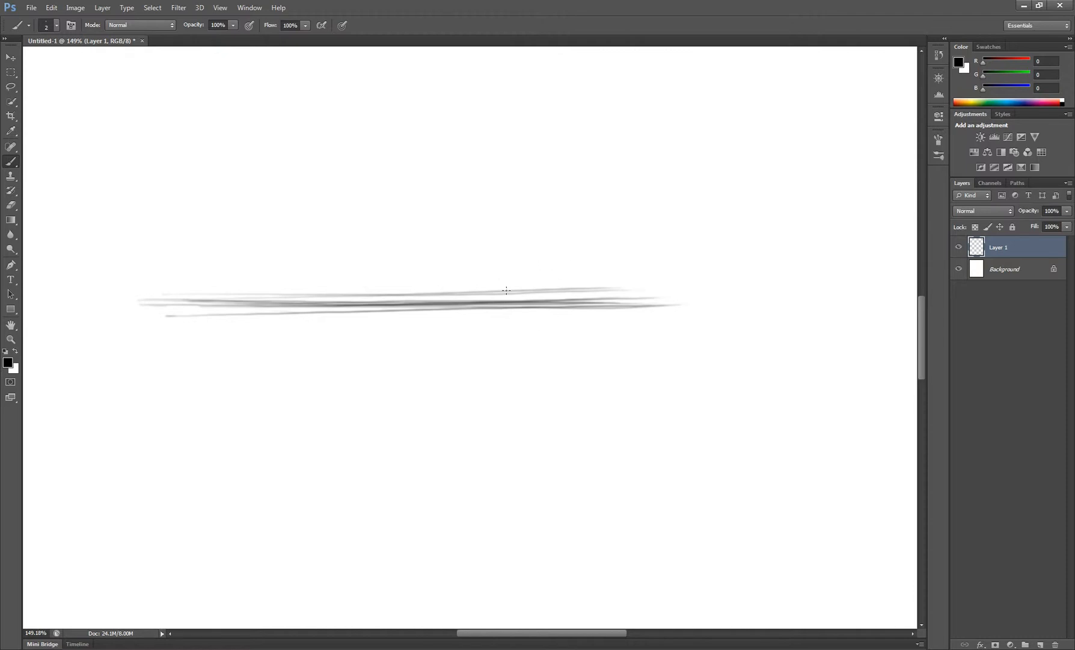
mouse_move(574, 282)
mouse_down()
mouse_move(521, 283)
mouse_move(532, 263)
mouse_move(571, 309)
mouse_move(524, 247)
mouse_up()
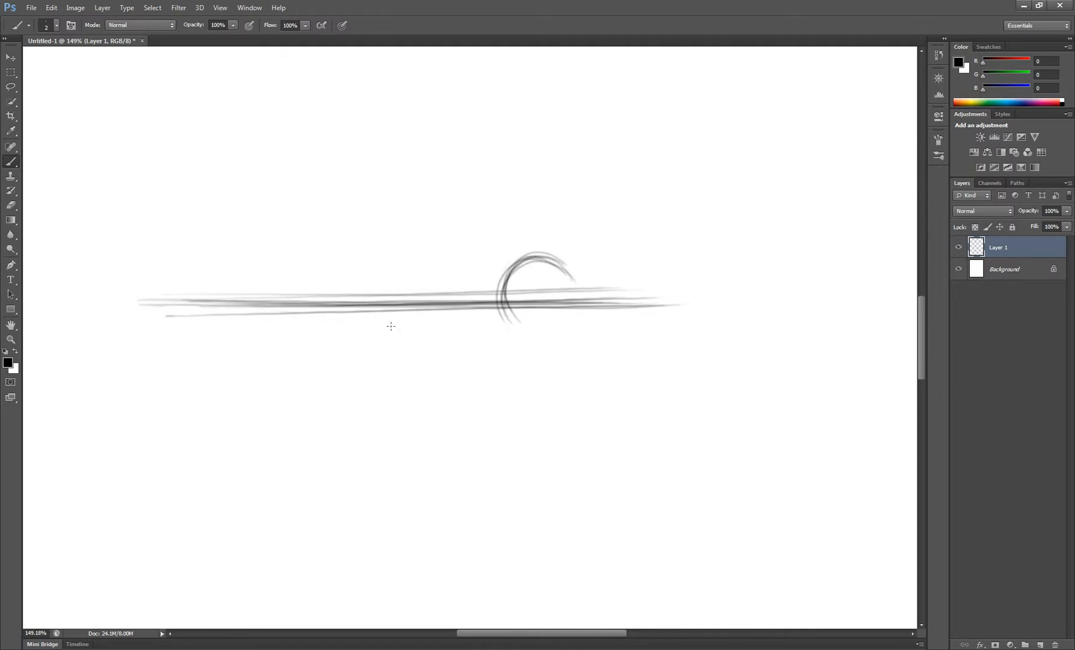
mouse_move(258, 265)
mouse_down()
mouse_move(225, 268)
mouse_move(203, 304)
mouse_move(222, 324)
mouse_move(198, 292)
mouse_up()
- Enlarge the brush and paint solid hubs and thick spokes in both wheels
key(bracketright)
key(bracketright)
key(bracketright)
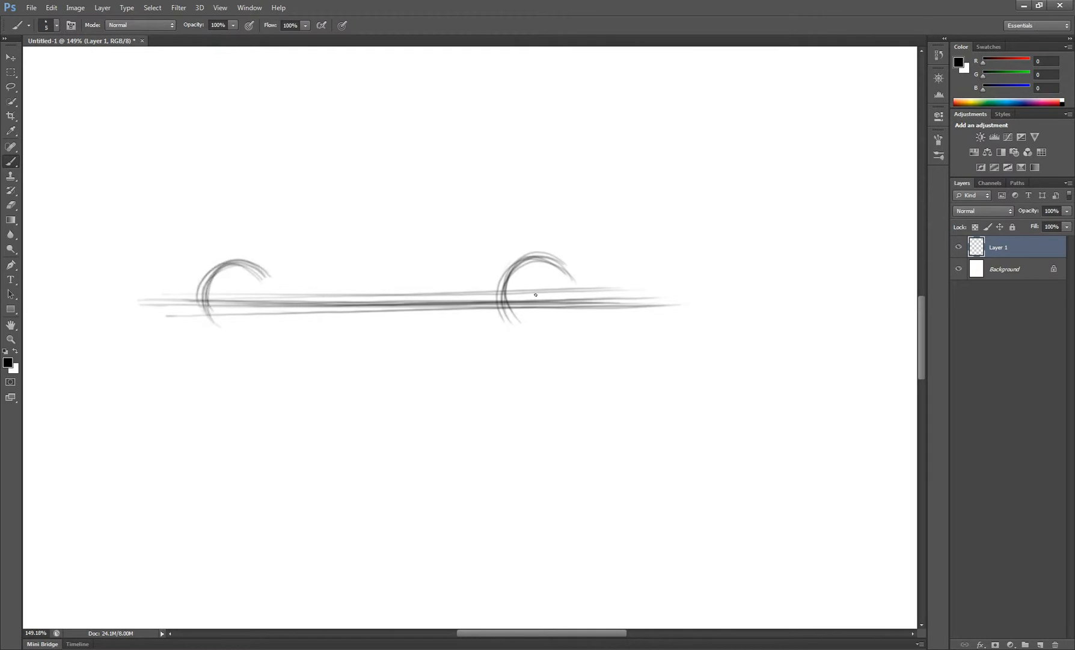
drag(535, 295, 535, 297)
mouse_move(238, 295)
mouse_down()
mouse_move(208, 311)
mouse_move(248, 278)
mouse_up()
key(bracketright)
key(bracketright)
key(bracketright)
key(bracketright)
key(bracketright)
drag(242, 322, 248, 297)
mouse_move(509, 312)
mouse_down()
mouse_move(519, 281)
mouse_move(545, 272)
mouse_move(560, 298)
mouse_move(532, 302)
mouse_up()
- Darken the horizontal line between and in front of the wheels with heavy 9 px strokes
key(bracketleft)
drag(121, 297, 452, 303)
drag(304, 299, 498, 298)
mouse_move(268, 298)
mouse_down()
mouse_move(517, 297)
mouse_move(397, 299)
mouse_up()
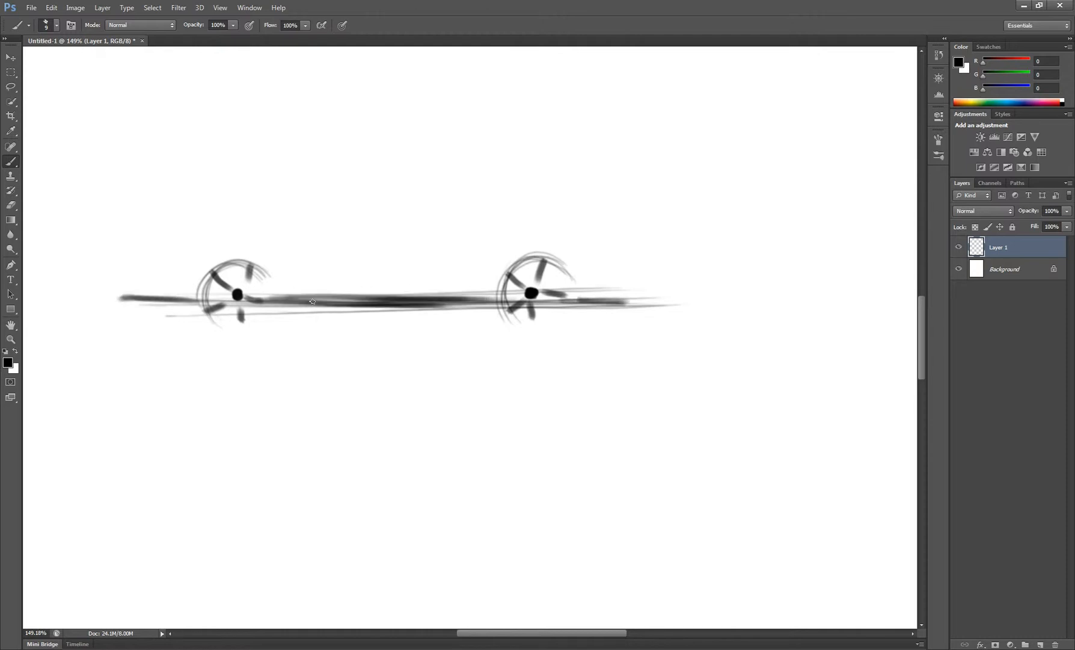
drag(246, 301, 479, 299)
drag(324, 300, 496, 300)
drag(127, 298, 199, 299)
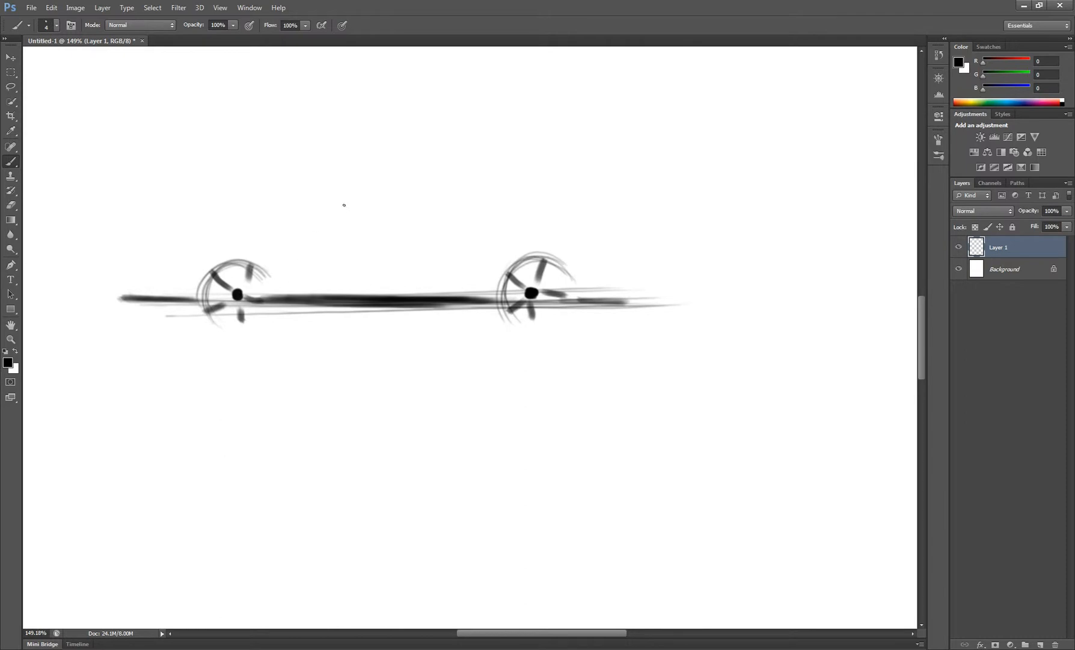
- Rough in the car's hood, shoulder and rear deck lines above the wheels with a 4 px brush
mouse_move(286, 269)
mouse_down()
mouse_move(286, 296)
mouse_move(432, 281)
mouse_move(468, 251)
mouse_move(461, 230)
mouse_move(476, 224)
mouse_move(469, 219)
mouse_move(427, 275)
mouse_up()
mouse_move(159, 275)
mouse_down()
mouse_move(153, 302)
mouse_move(234, 252)
mouse_move(310, 246)
mouse_up()
drag(200, 253, 416, 240)
drag(236, 249, 459, 248)
drag(188, 256, 487, 254)
drag(325, 241, 513, 232)
drag(434, 244, 525, 238)
drag(370, 256, 551, 237)
drag(403, 251, 608, 242)
drag(487, 243, 650, 249)
mouse_move(538, 239)
mouse_down()
mouse_move(632, 244)
mouse_move(583, 292)
mouse_up()
- Rough in the arched roofline from the windshield base down to the tail
mouse_move(331, 246)
mouse_down()
mouse_move(436, 216)
mouse_move(362, 238)
mouse_move(423, 221)
mouse_up()
mouse_move(347, 241)
mouse_down()
mouse_move(433, 220)
mouse_move(532, 235)
mouse_up()
drag(414, 222, 564, 240)
drag(450, 218, 586, 242)
drag(501, 223, 568, 237)
- Sketch the car's lower sill line from the nose to the rear wheel
mouse_move(144, 316)
mouse_down()
mouse_move(162, 305)
mouse_move(167, 316)
mouse_move(219, 317)
mouse_up()
drag(122, 318, 193, 318)
drag(311, 318, 357, 319)
drag(215, 317, 407, 317)
drag(146, 316, 431, 311)
drag(252, 313, 528, 309)
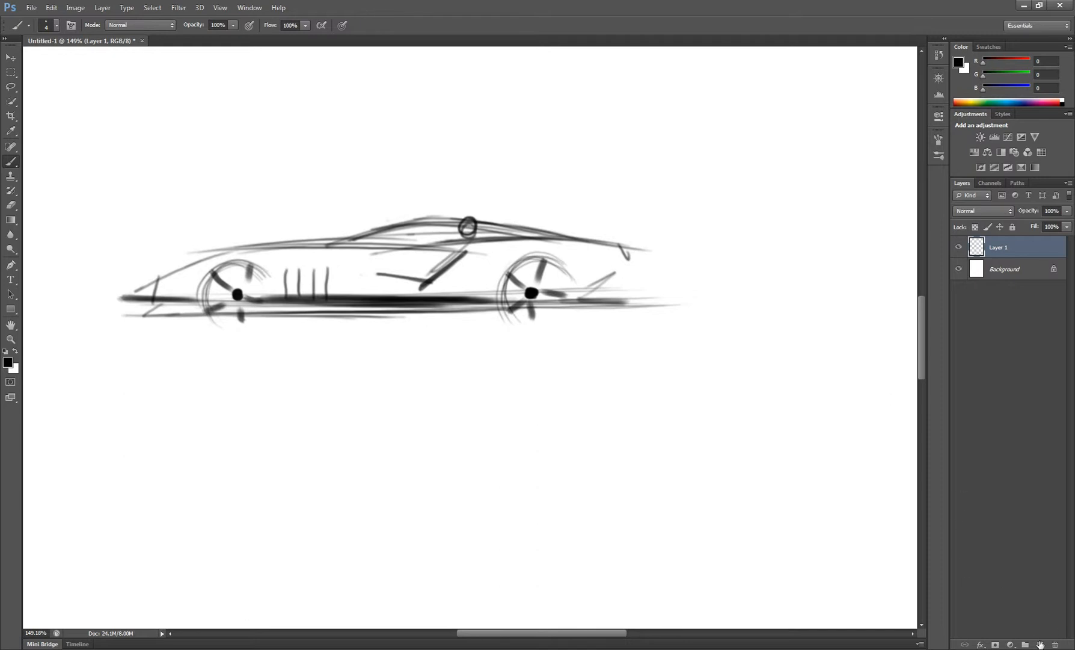
- Add a layer above the rough sketch, fade Layer 1 to 15% fill, and make Layer 2 active
click(1037, 643)
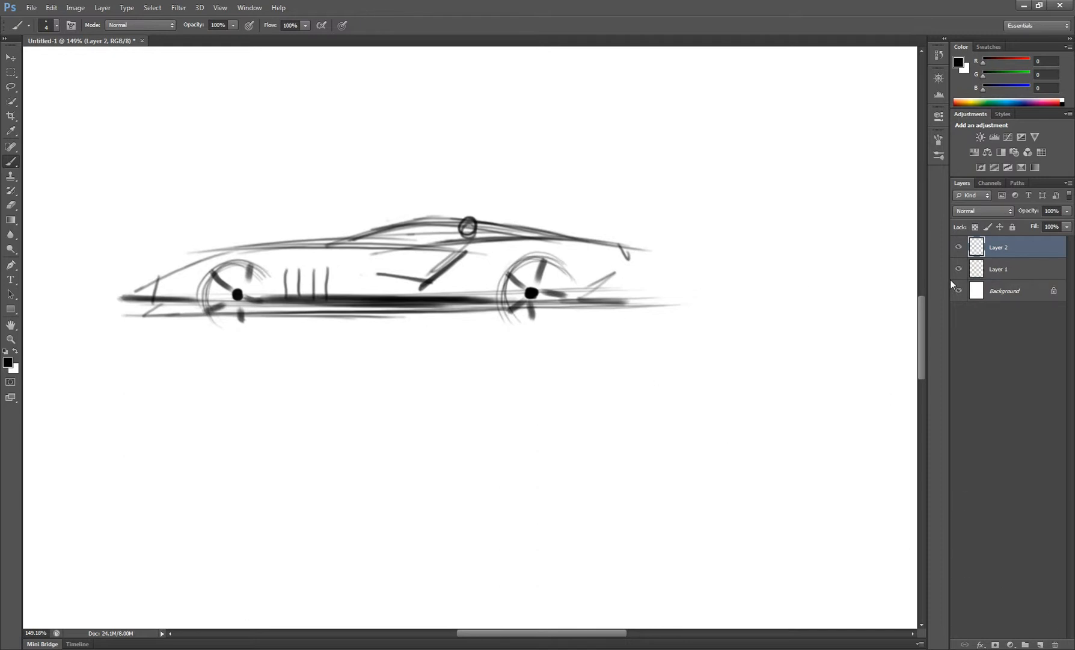
click(958, 247)
click(959, 247)
click(958, 269)
click(959, 269)
click(998, 269)
click(1067, 226)
drag(1060, 239, 1019, 240)
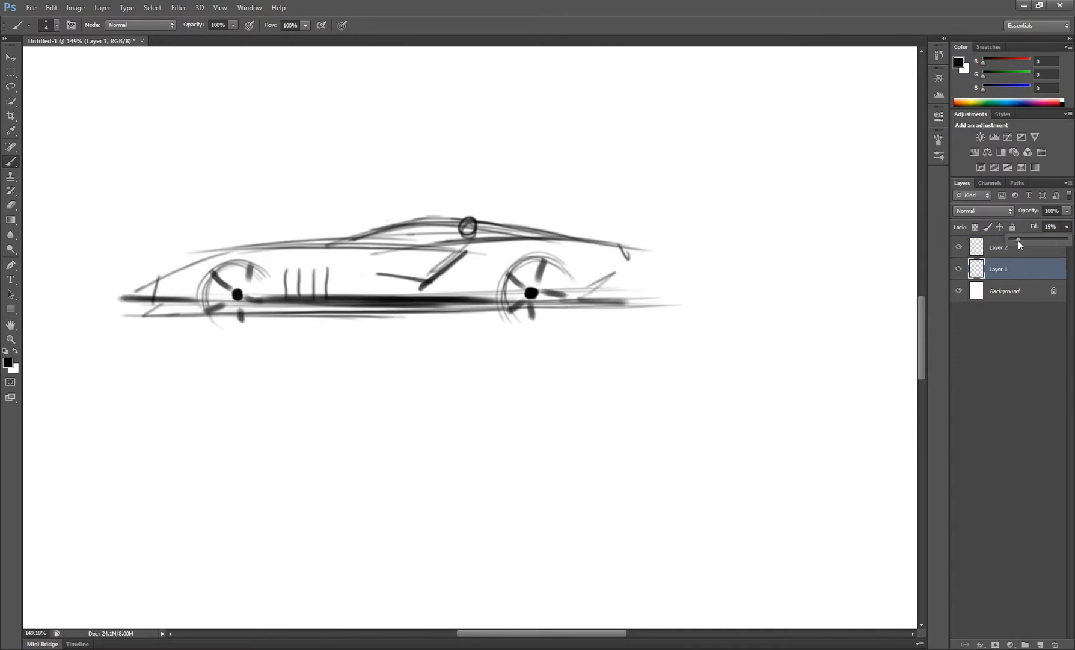
click(1000, 257)
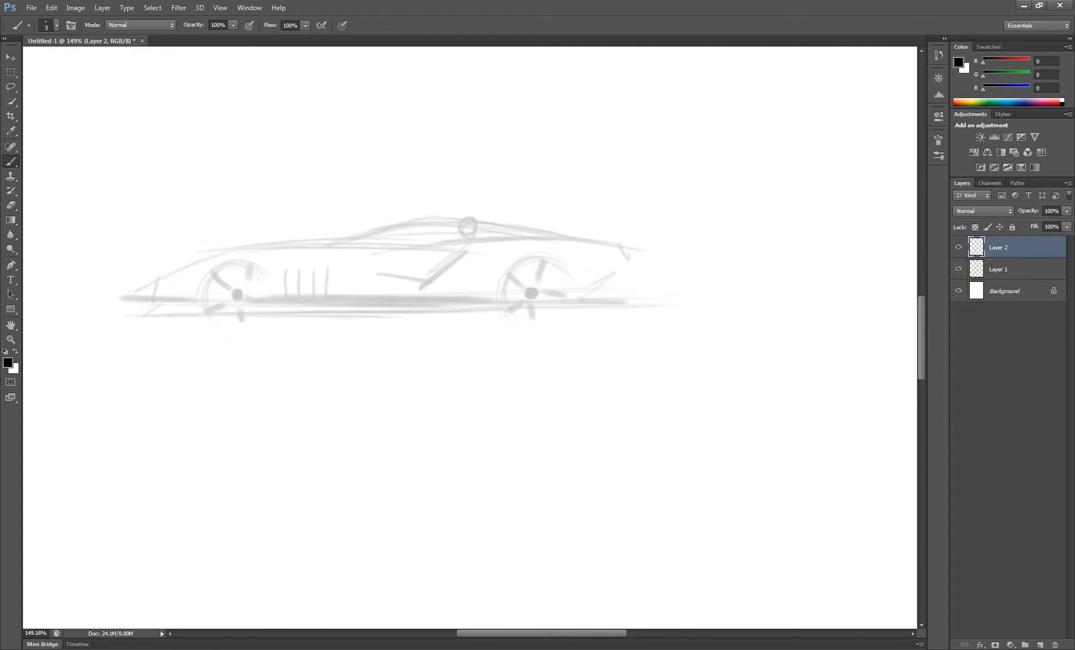
- Redraw the rear and front wheel arcs in dark strokes on Layer 2, starting with a 3 px brush and thickening the rear one
mouse_move(510, 305)
mouse_down()
mouse_move(551, 260)
mouse_move(573, 284)
mouse_move(556, 264)
mouse_move(522, 273)
mouse_move(553, 265)
mouse_up()
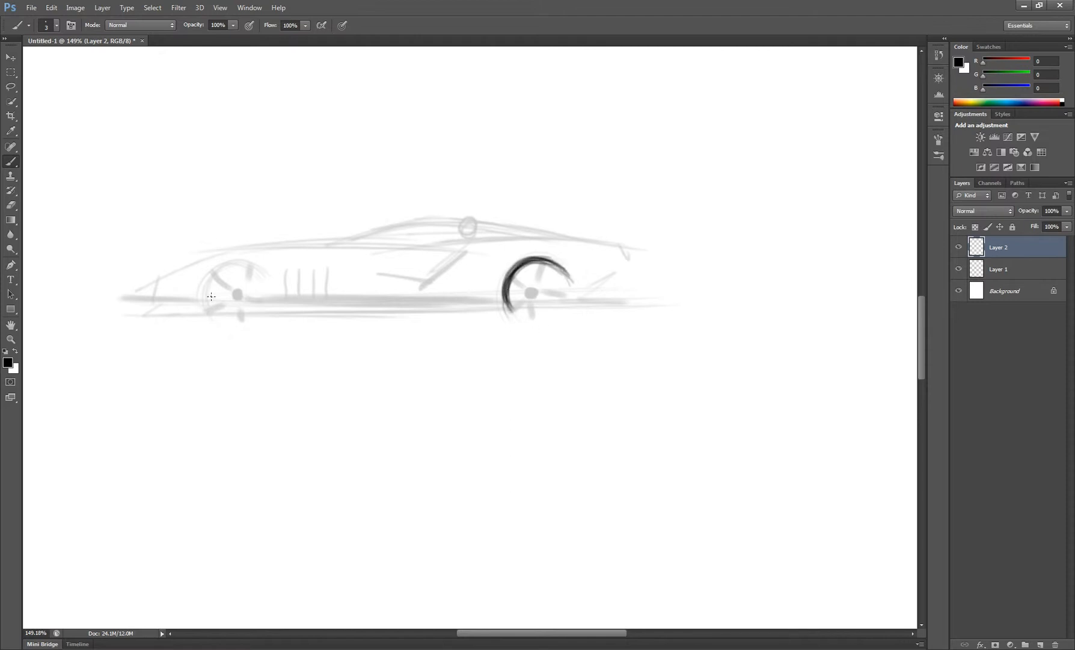
mouse_move(207, 305)
mouse_down()
mouse_move(257, 272)
mouse_move(267, 282)
mouse_move(259, 271)
mouse_move(267, 283)
mouse_move(264, 273)
mouse_up()
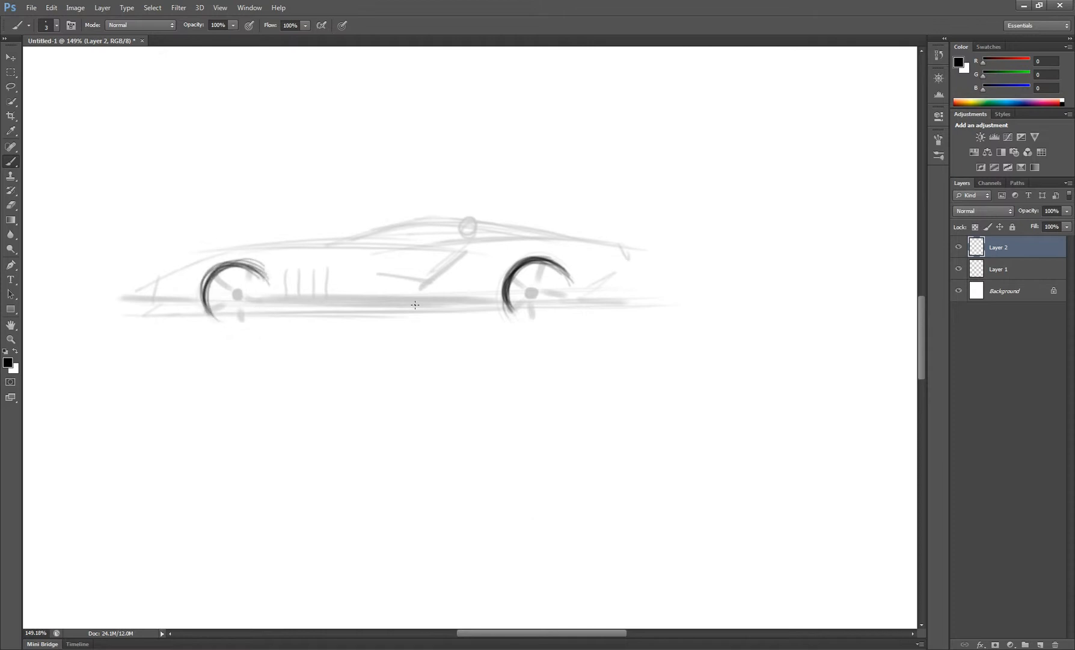
mouse_move(505, 319)
mouse_down()
mouse_move(565, 274)
mouse_move(547, 255)
mouse_move(571, 273)
mouse_move(538, 293)
mouse_up()
- Paint the front hub and the spokes of both wheels with an 8 px brush on Layer 2
mouse_move(248, 298)
mouse_down()
mouse_move(212, 278)
mouse_move(223, 305)
mouse_move(245, 269)
mouse_up()
drag(244, 324, 251, 297)
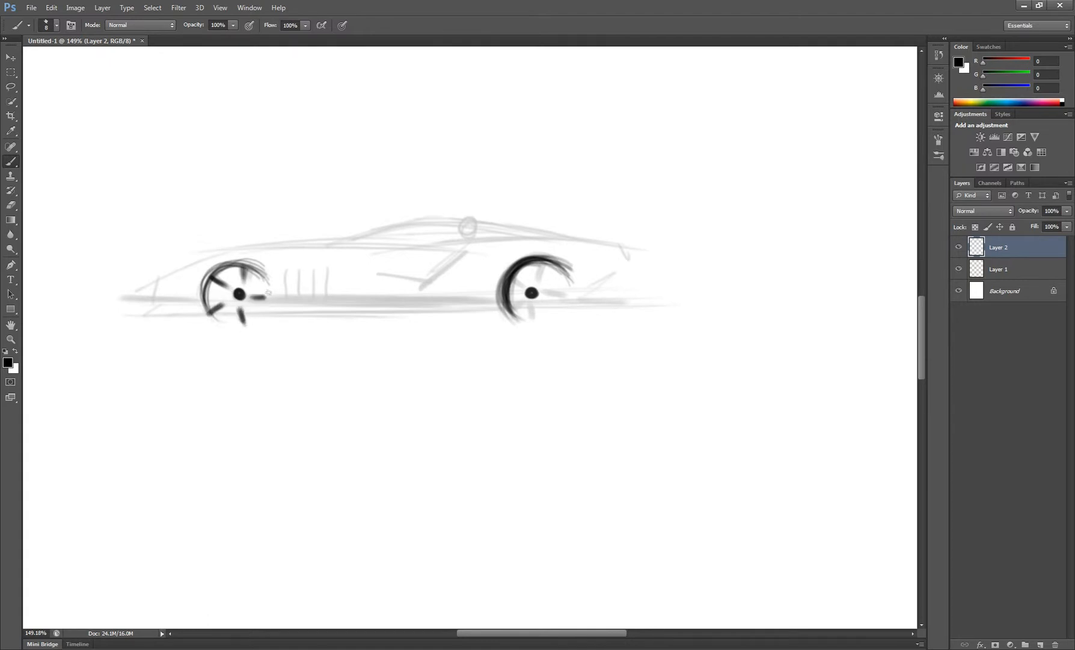
drag(517, 308, 509, 302)
drag(536, 307, 542, 322)
drag(515, 276, 567, 293)
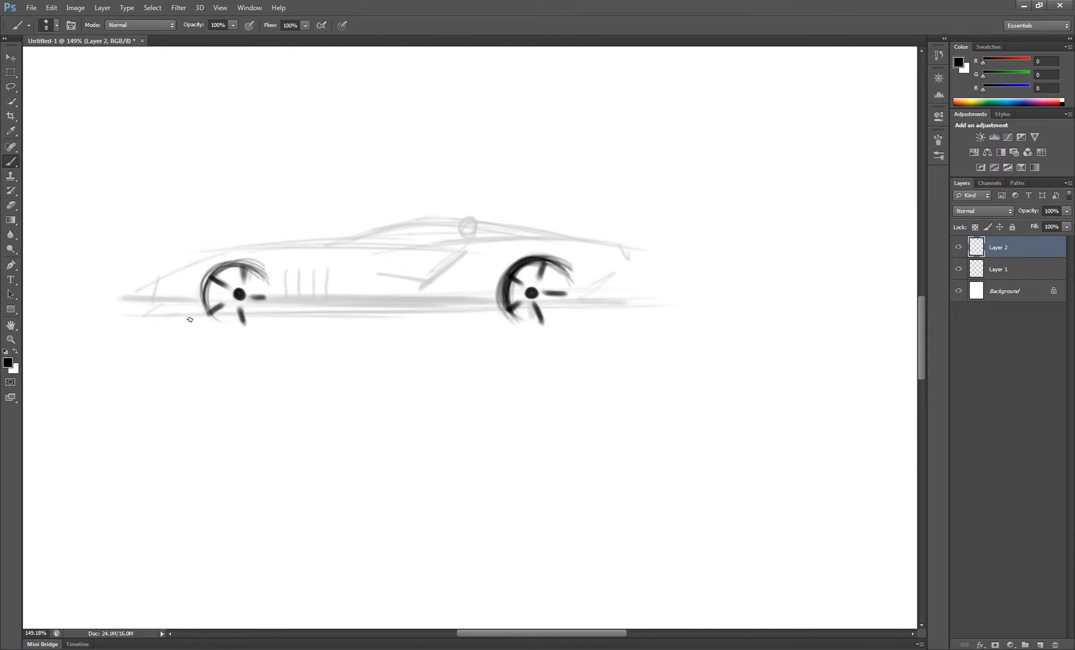
drag(233, 309, 249, 312)
- Add a layer and draw the dark sill line along the car's underside and the lower rear edge
click(1041, 645)
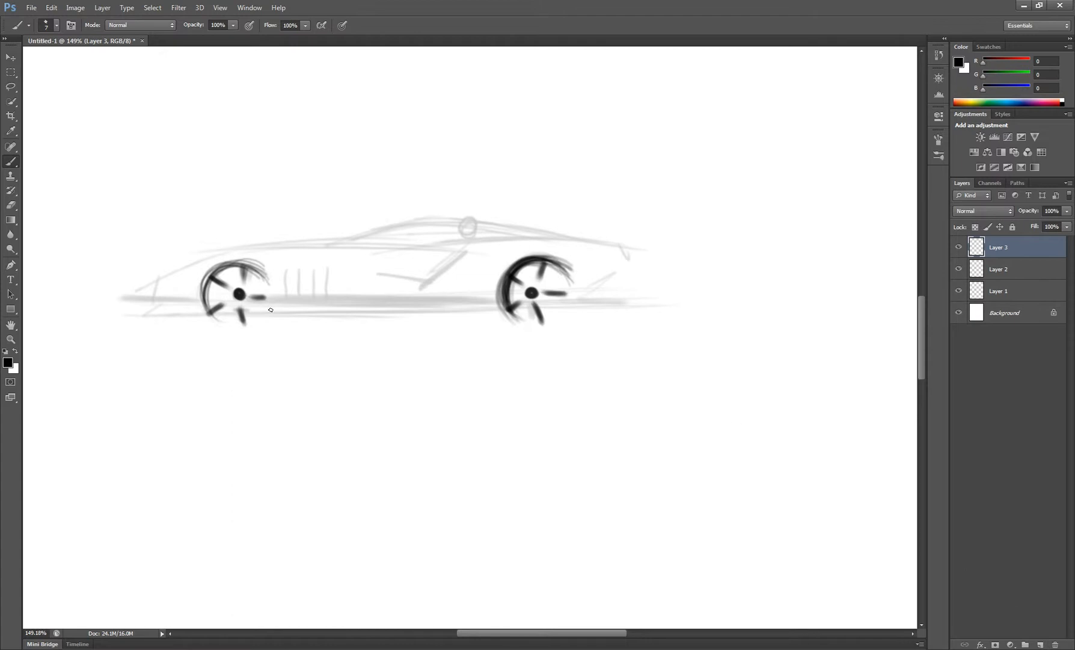
mouse_move(92, 316)
mouse_down()
mouse_move(579, 303)
mouse_move(468, 311)
mouse_up()
mouse_move(583, 299)
mouse_down()
mouse_move(622, 262)
mouse_move(569, 300)
mouse_up()
- Draw the nose, front fender and hood line back to the door area with layered thin strokes
mouse_move(149, 314)
mouse_down()
mouse_move(148, 289)
mouse_move(145, 314)
mouse_move(214, 254)
mouse_up()
drag(152, 292, 249, 249)
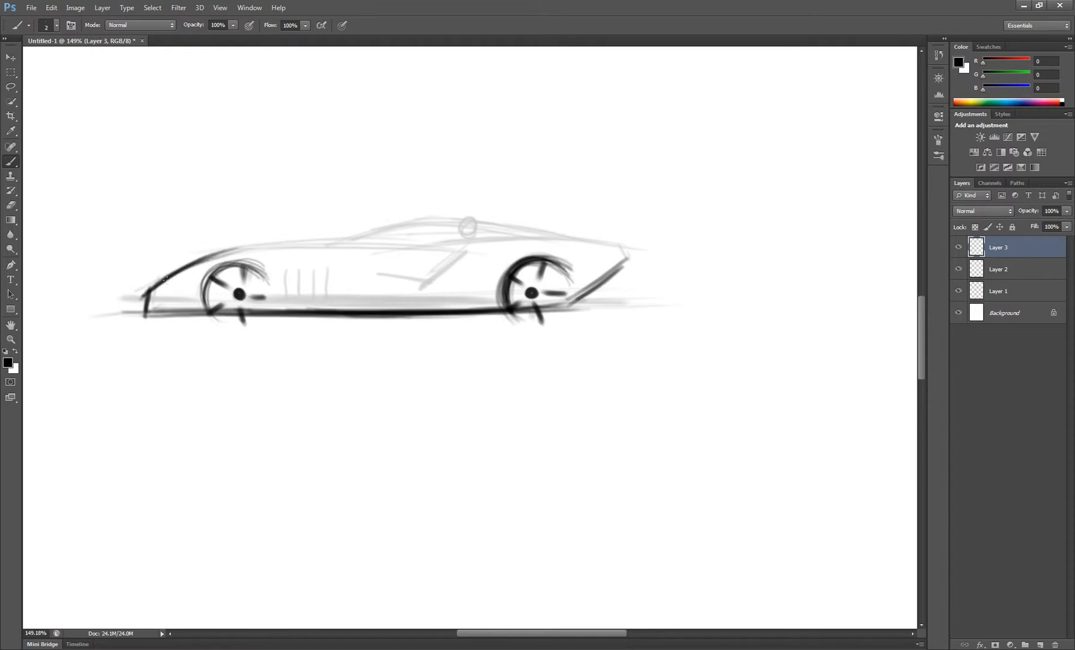
drag(183, 273, 293, 246)
drag(204, 254, 328, 243)
drag(241, 252, 373, 248)
drag(204, 251, 444, 250)
drag(337, 247, 442, 249)
drag(321, 245, 429, 249)
drag(361, 247, 440, 250)
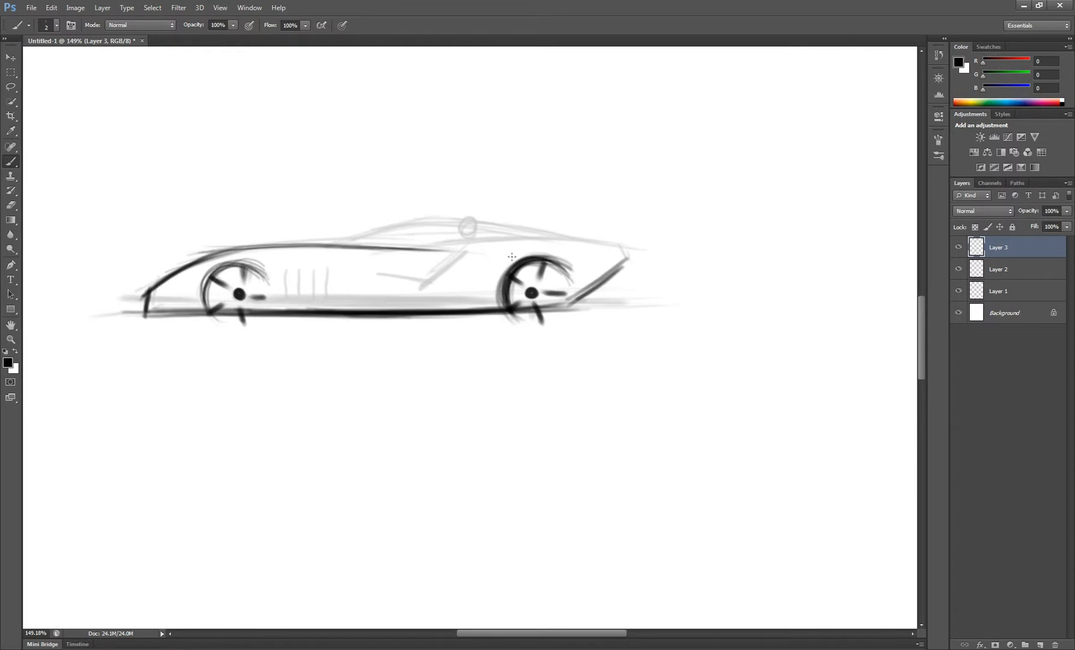
- Draw the final roofline, side window and tail outline with a 2 px brush
mouse_move(337, 244)
mouse_down()
mouse_move(428, 218)
mouse_move(513, 229)
mouse_up()
drag(409, 219, 571, 242)
drag(442, 220, 580, 243)
drag(489, 223, 598, 243)
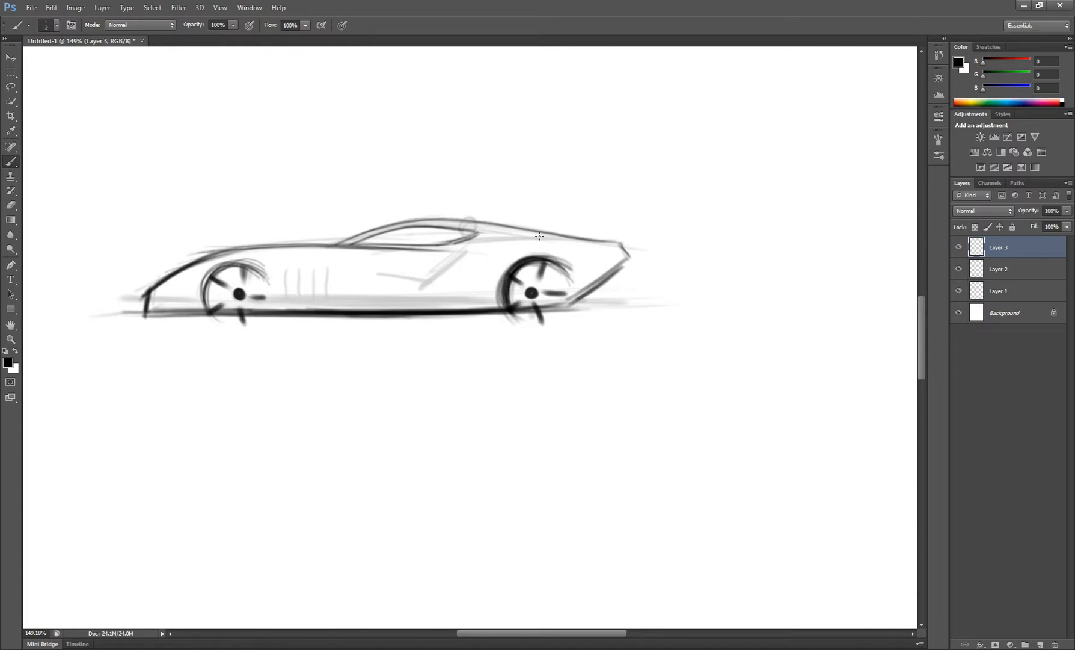
- Add a layer and paint broad dark shading across the car's lower body and the ground with a 200 px brush
click(1042, 644)
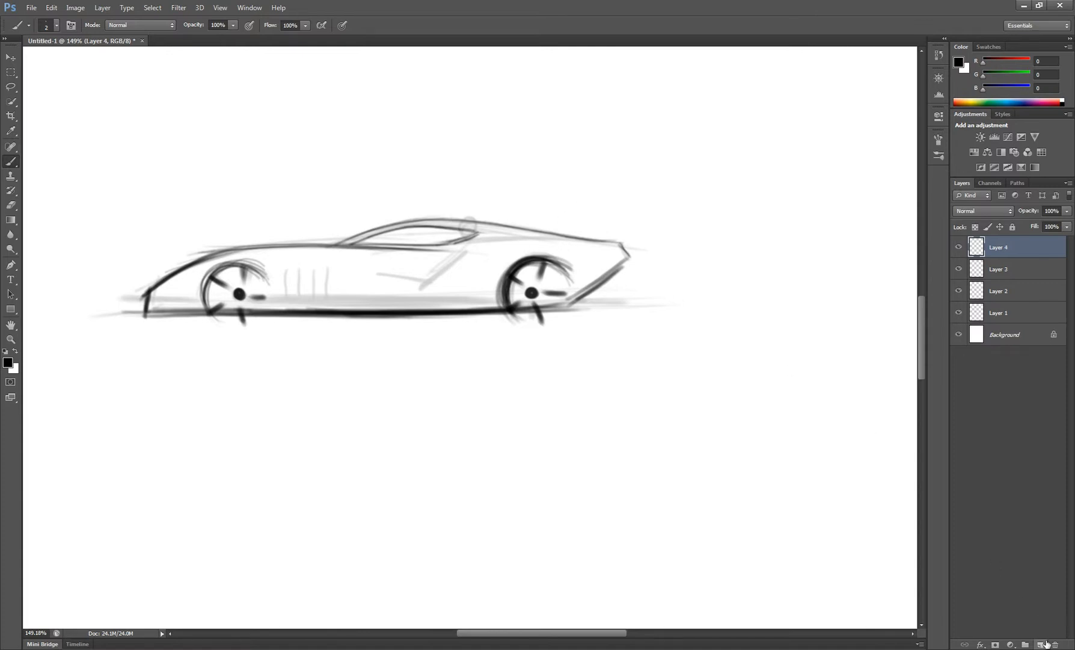
key(period)
mouse_move(221, 341)
mouse_down()
mouse_move(730, 372)
mouse_move(203, 400)
mouse_move(506, 401)
mouse_move(382, 398)
mouse_up()
mouse_move(181, 404)
mouse_down()
mouse_move(796, 391)
mouse_move(584, 402)
mouse_up()
mouse_move(257, 417)
mouse_down()
mouse_move(559, 424)
mouse_move(224, 437)
mouse_move(855, 430)
mouse_move(197, 427)
mouse_move(816, 396)
mouse_move(204, 396)
mouse_move(809, 368)
mouse_move(217, 401)
mouse_move(859, 391)
mouse_up()
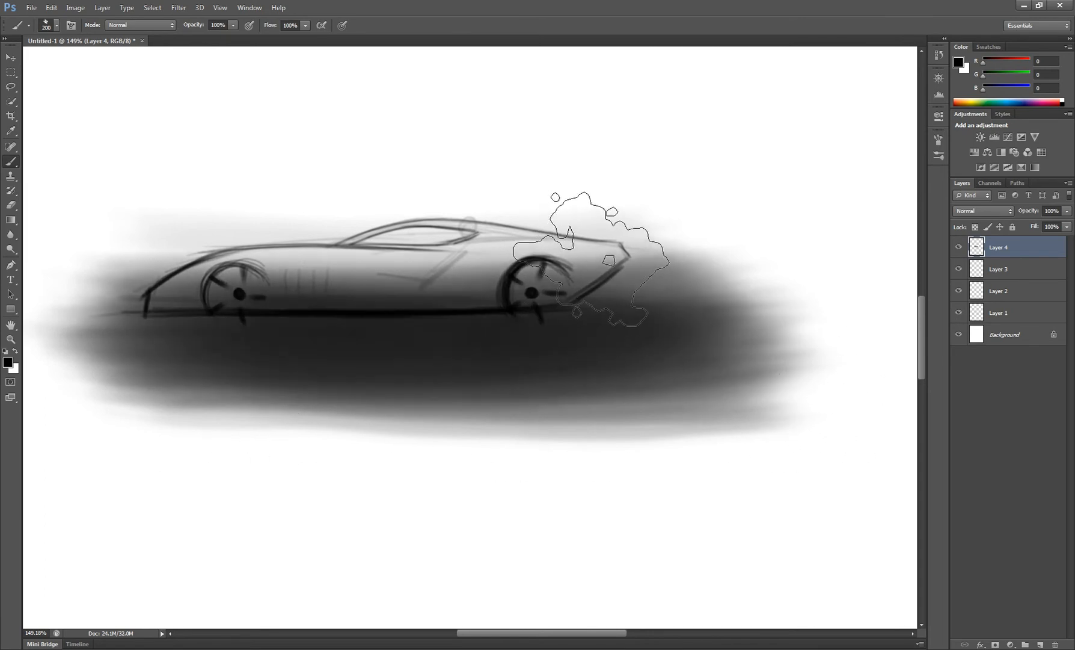
- Compare the sketch layers' visibility, lower Layer 1's fill to 8%, and make Layer 4 active again
click(959, 291)
click(959, 291)
click(960, 313)
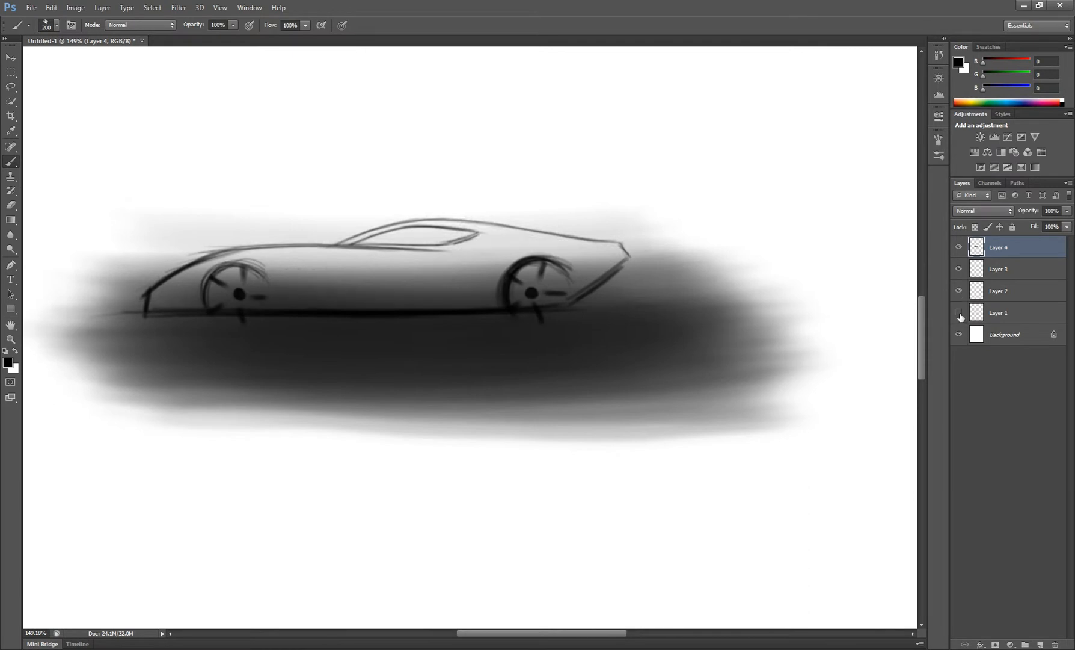
click(959, 312)
click(960, 312)
click(960, 313)
click(1023, 312)
click(1067, 226)
drag(1068, 239, 1017, 240)
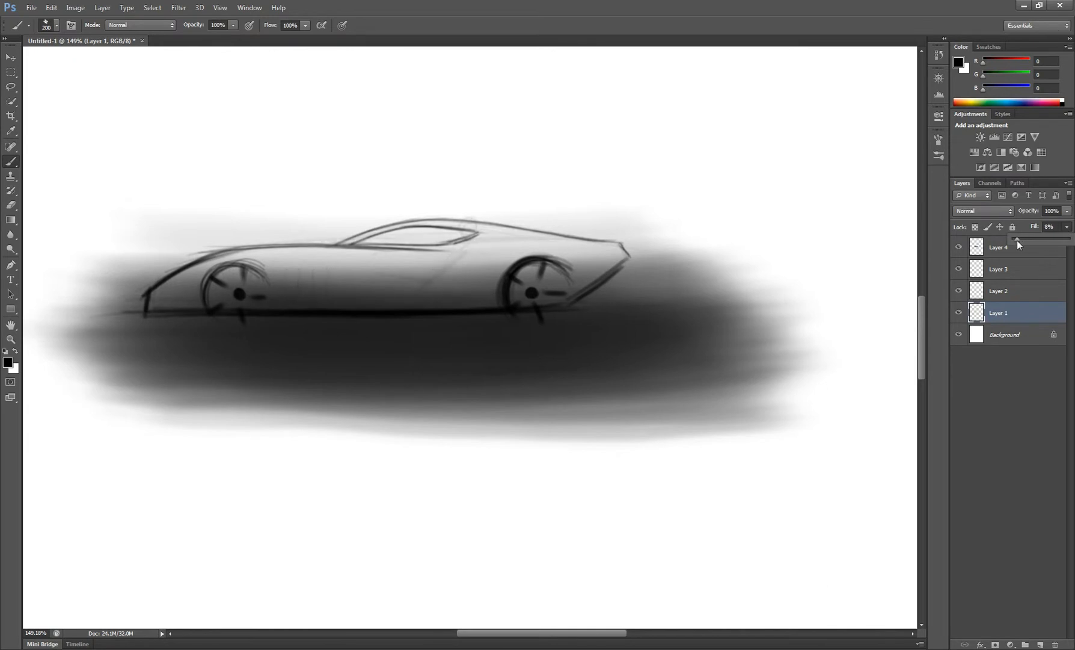
click(989, 251)
click(998, 247)
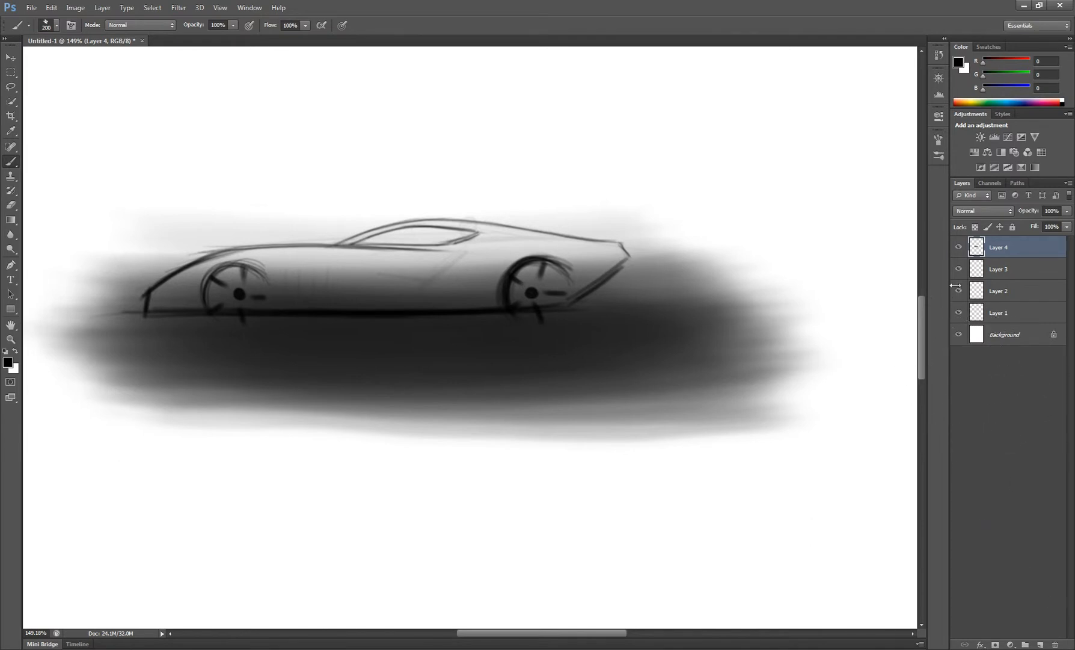
- Erase Layer 4's shading behind the car's tail and from the ground beneath the rear with a 100 px eraser
click(959, 247)
click(959, 247)
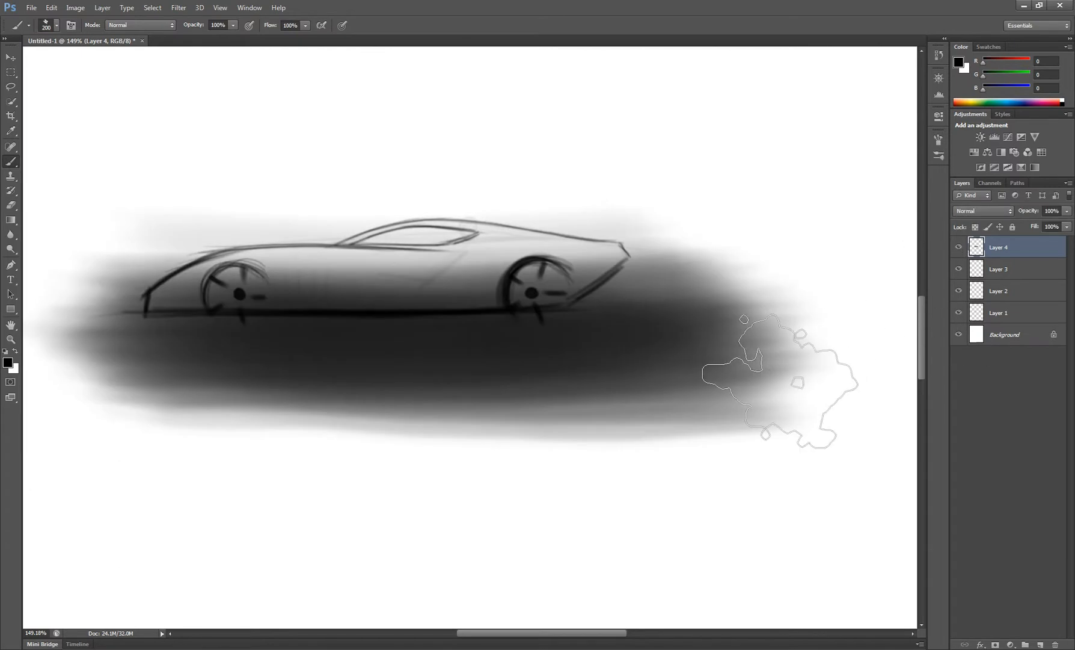
key(e)
key(bracketright)
key(bracketright)
key(bracketright)
key(bracketright)
key(bracketright)
key(bracketright)
key(bracketright)
key(bracketright)
key(bracketright)
key(bracketright)
key(bracketright)
key(bracketright)
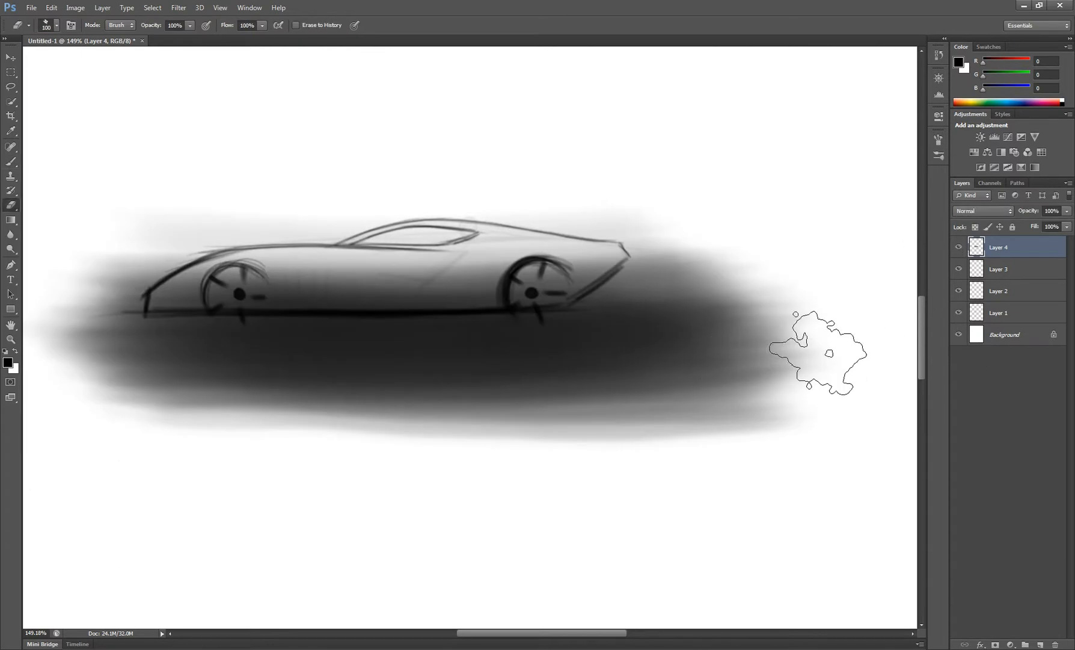
drag(792, 349, 698, 541)
mouse_move(747, 412)
mouse_down()
mouse_move(792, 372)
mouse_move(672, 480)
mouse_move(696, 468)
mouse_up()
key(bracketleft)
mouse_move(795, 294)
mouse_down()
mouse_move(763, 288)
mouse_move(768, 305)
mouse_up()
- Erase Layer 4's remaining shading above the hood, ahead of the nose and below the car with a 60 to 80 px eraser
key(bracketleft)
key(bracketleft)
key(bracketleft)
key(bracketleft)
key(bracketleft)
key(bracketleft)
key(bracketleft)
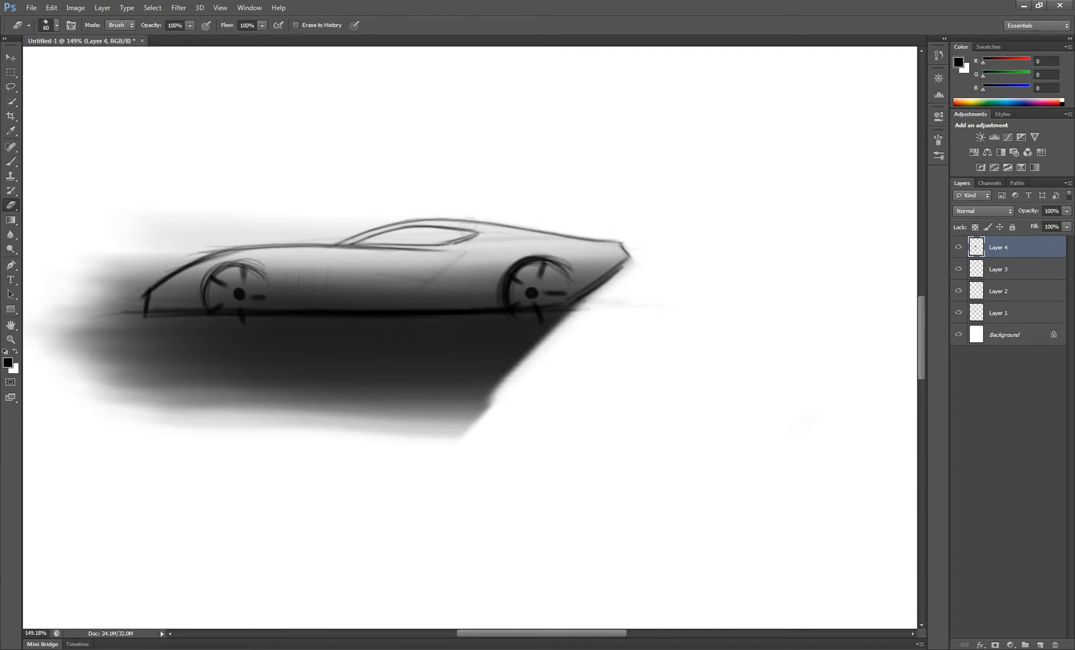
mouse_move(361, 218)
mouse_down()
mouse_move(242, 231)
mouse_move(285, 232)
mouse_move(157, 259)
mouse_move(337, 243)
mouse_move(200, 247)
mouse_move(116, 306)
mouse_move(221, 251)
mouse_move(131, 308)
mouse_move(173, 269)
mouse_move(62, 363)
mouse_move(54, 349)
mouse_move(74, 431)
mouse_move(123, 388)
mouse_move(133, 311)
mouse_move(133, 431)
mouse_move(145, 279)
mouse_move(145, 447)
mouse_move(144, 421)
mouse_up()
key(bracketright)
key(bracketright)
mouse_move(353, 435)
mouse_down()
mouse_move(185, 469)
mouse_move(442, 460)
mouse_move(352, 453)
mouse_move(351, 430)
mouse_move(409, 421)
mouse_move(166, 396)
mouse_move(255, 389)
mouse_move(147, 374)
mouse_move(340, 379)
mouse_move(139, 380)
mouse_move(486, 379)
mouse_move(123, 385)
mouse_move(454, 385)
mouse_move(287, 382)
mouse_move(556, 376)
mouse_move(252, 382)
mouse_move(695, 367)
mouse_move(411, 376)
mouse_move(593, 363)
mouse_move(425, 386)
mouse_move(660, 377)
mouse_move(614, 423)
mouse_move(154, 398)
mouse_move(194, 379)
mouse_move(252, 375)
mouse_move(128, 370)
mouse_move(571, 373)
mouse_move(357, 384)
mouse_move(493, 387)
mouse_move(167, 383)
mouse_move(145, 368)
mouse_up()
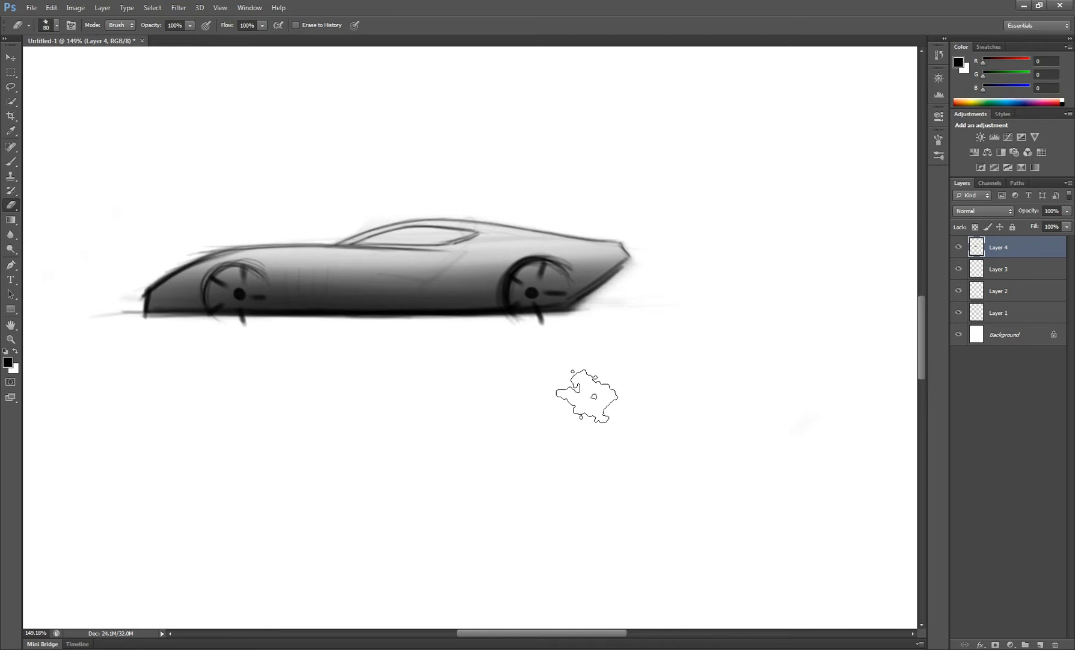
mouse_move(768, 422)
mouse_down()
mouse_move(771, 396)
mouse_move(752, 403)
mouse_move(772, 322)
mouse_up()
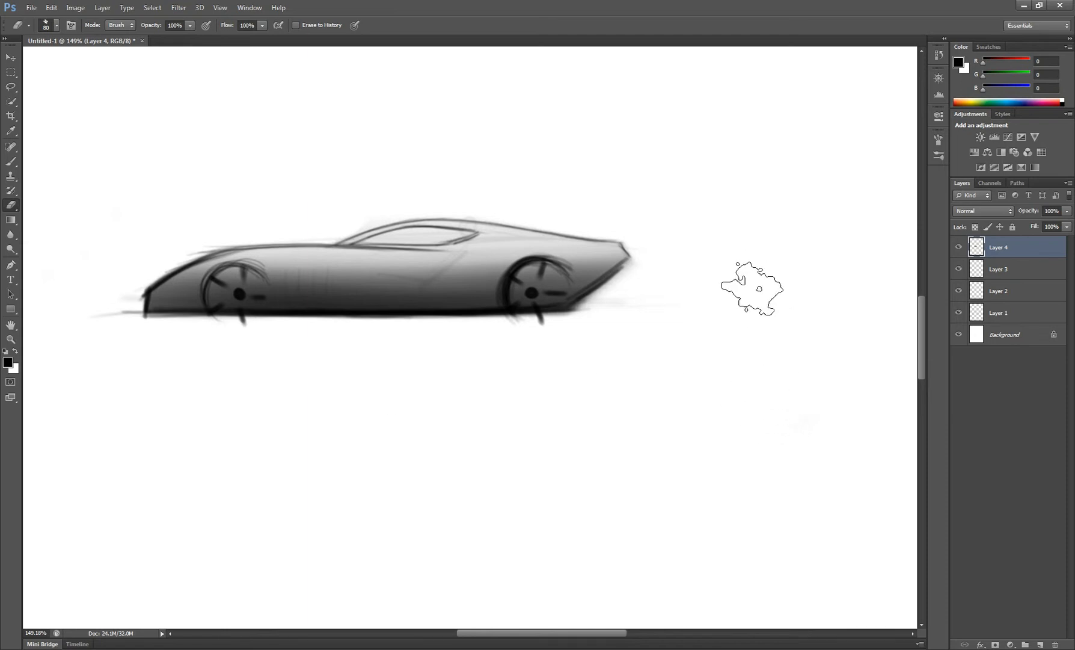
- Make Layer 3 active and erase its ground line strokes beneath the wheels with a small eraser
click(960, 270)
click(960, 269)
click(998, 269)
key([)
key([)
key([)
key([)
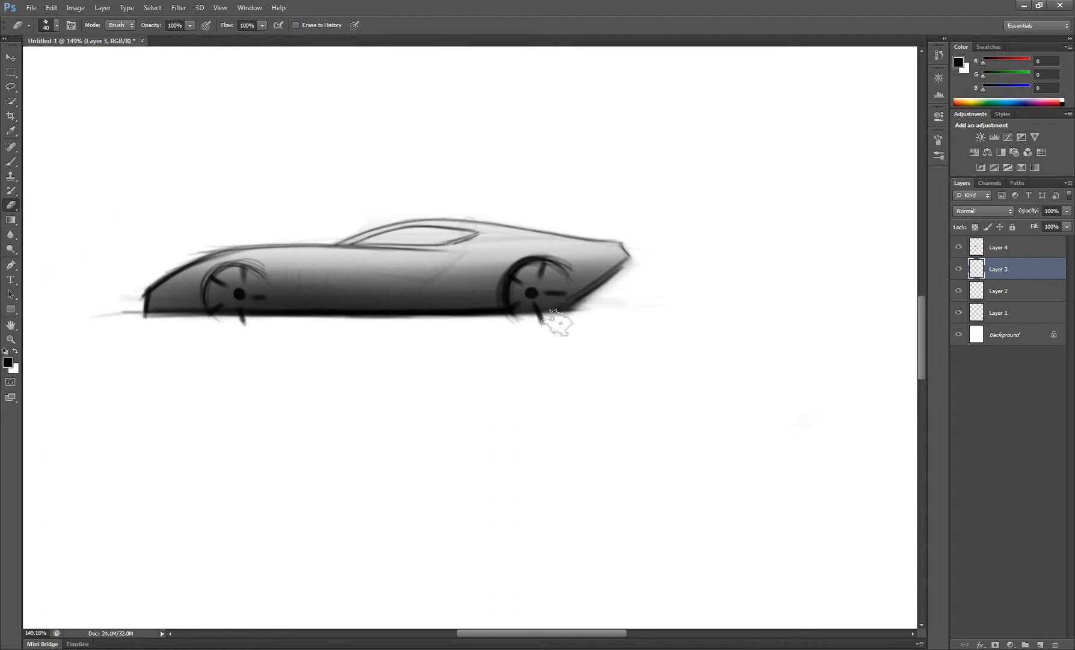
key(bracketleft)
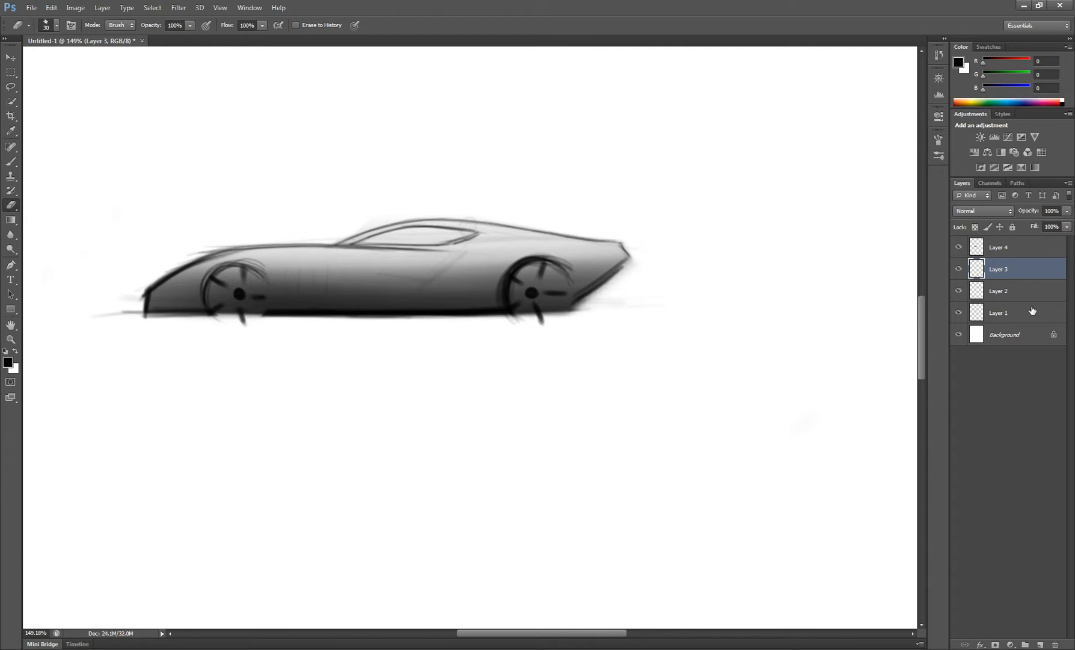
- Erase Layer 4's shading from the lower part of both wheels with a 25 to 45 px eraser
click(1011, 249)
key(bracketright)
key(bracketright)
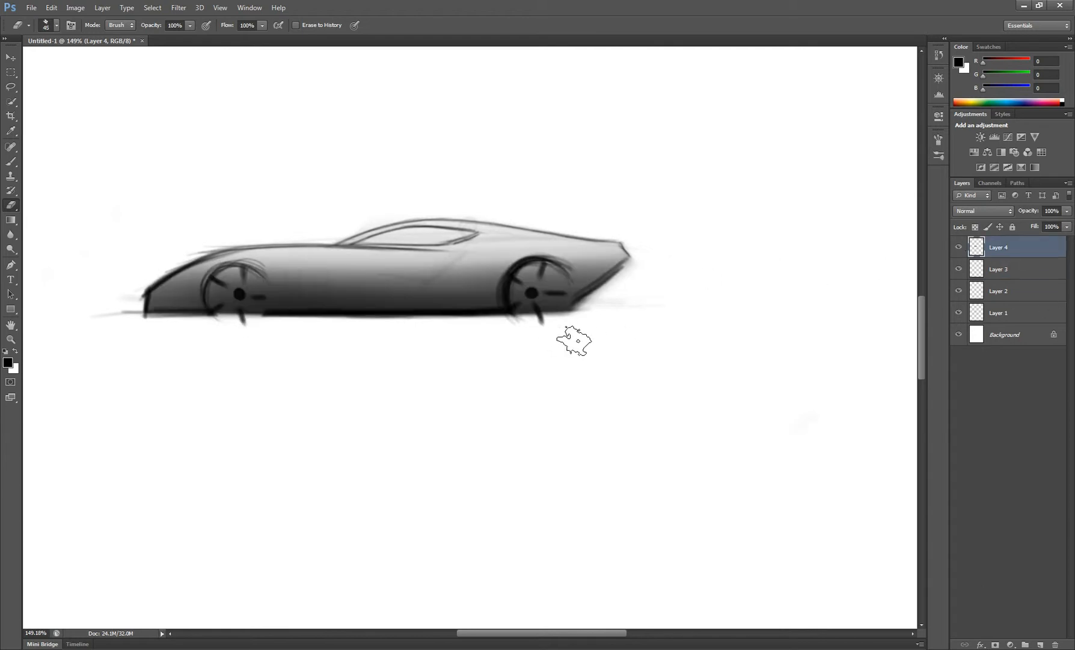
mouse_move(580, 339)
mouse_down()
mouse_move(573, 363)
mouse_move(555, 355)
mouse_move(583, 354)
mouse_move(567, 362)
mouse_move(571, 329)
mouse_move(569, 360)
mouse_move(557, 324)
mouse_move(579, 354)
mouse_up()
key(bracketleft)
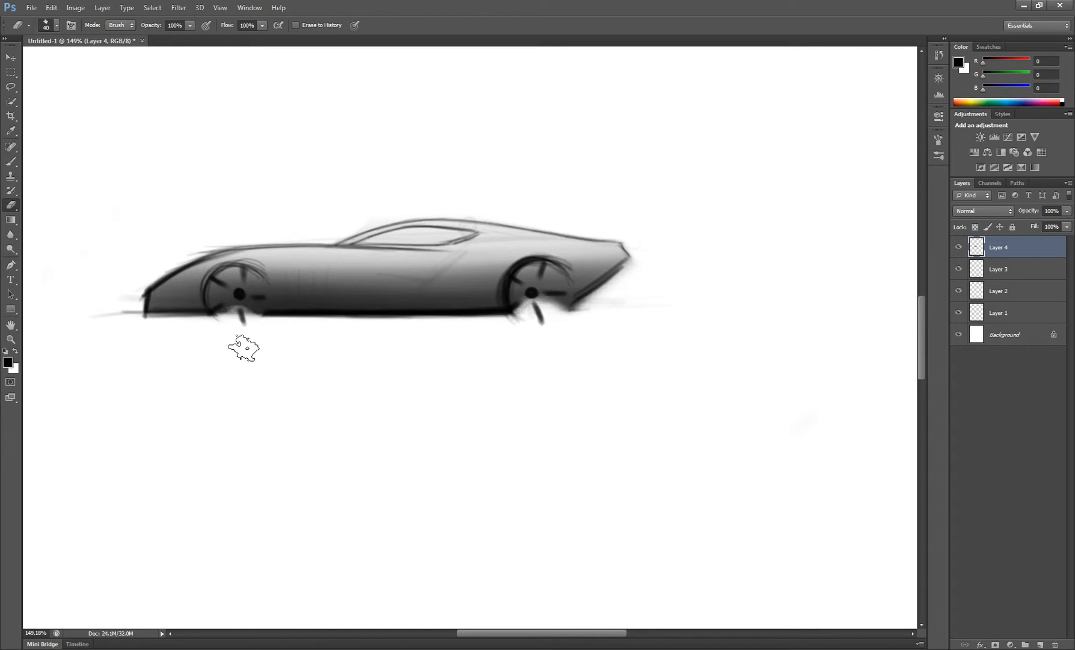
key(bracketleft)
key(bracketleft)
key(bracketleft)
mouse_move(259, 320)
mouse_down()
mouse_move(231, 331)
mouse_move(266, 318)
mouse_move(240, 309)
mouse_move(259, 329)
mouse_move(233, 334)
mouse_up()
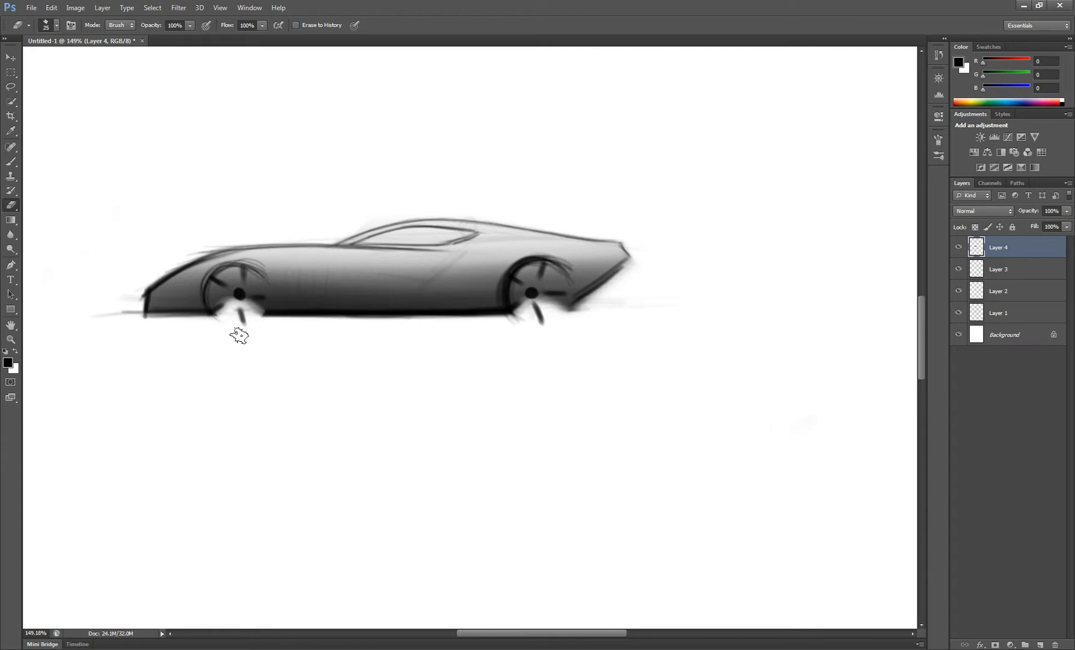
- Trim Layer 3's stray strokes outside the nose and tail outline with a 25 px eraser, and make Layer 2 active
click(959, 269)
click(958, 269)
click(1031, 274)
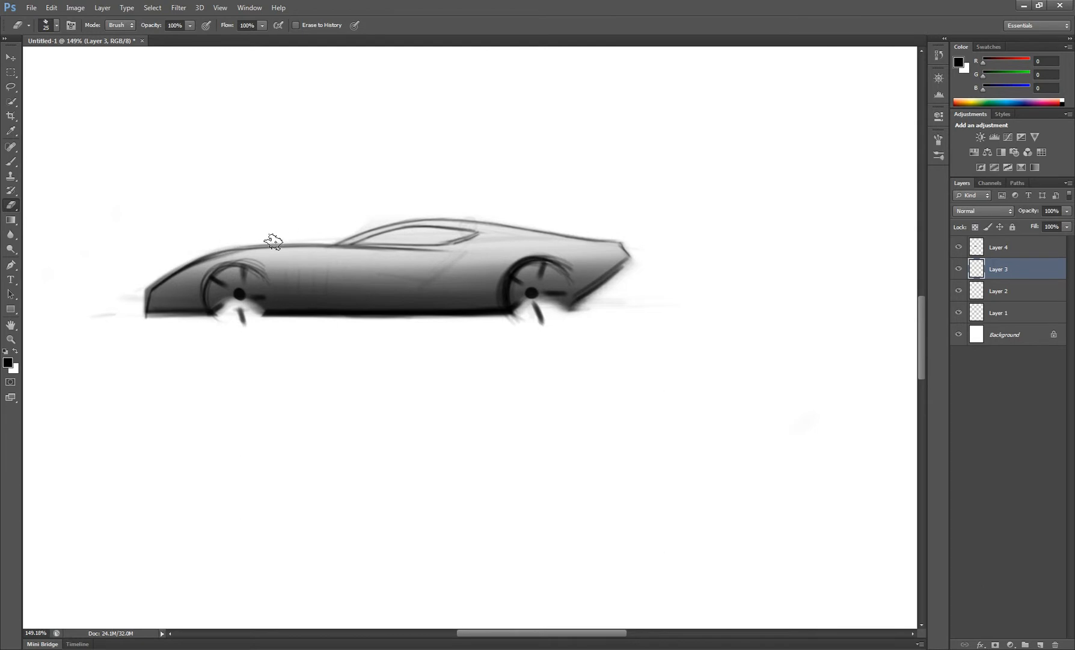
drag(628, 262, 600, 287)
click(1026, 292)
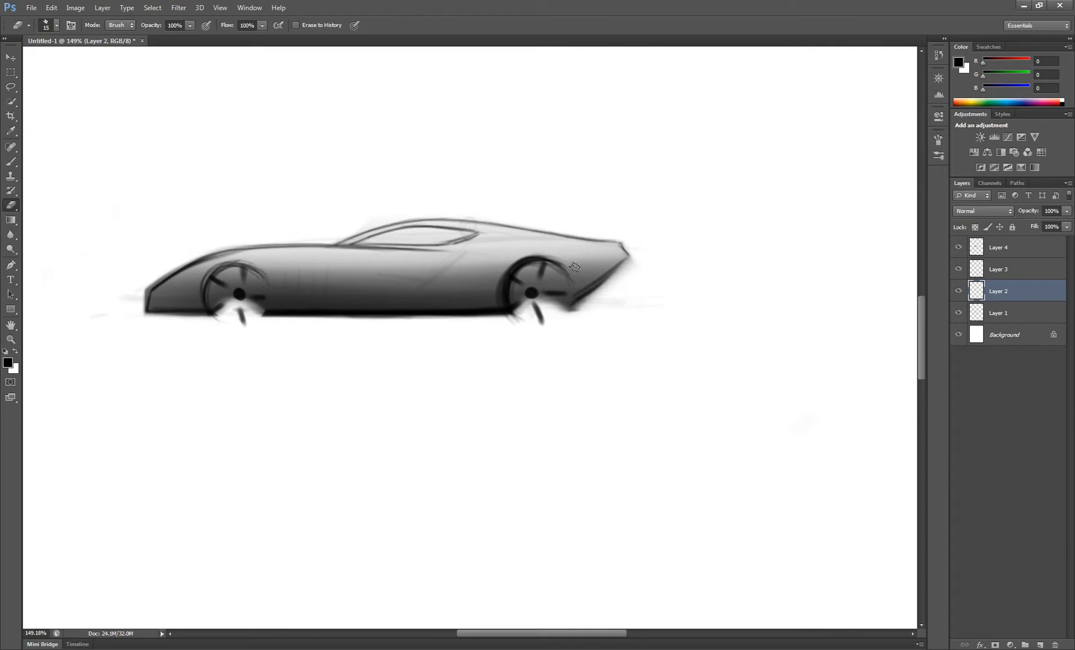
- Duplicate the Layer 4 shading and place the copy directly below the original
click(1015, 251)
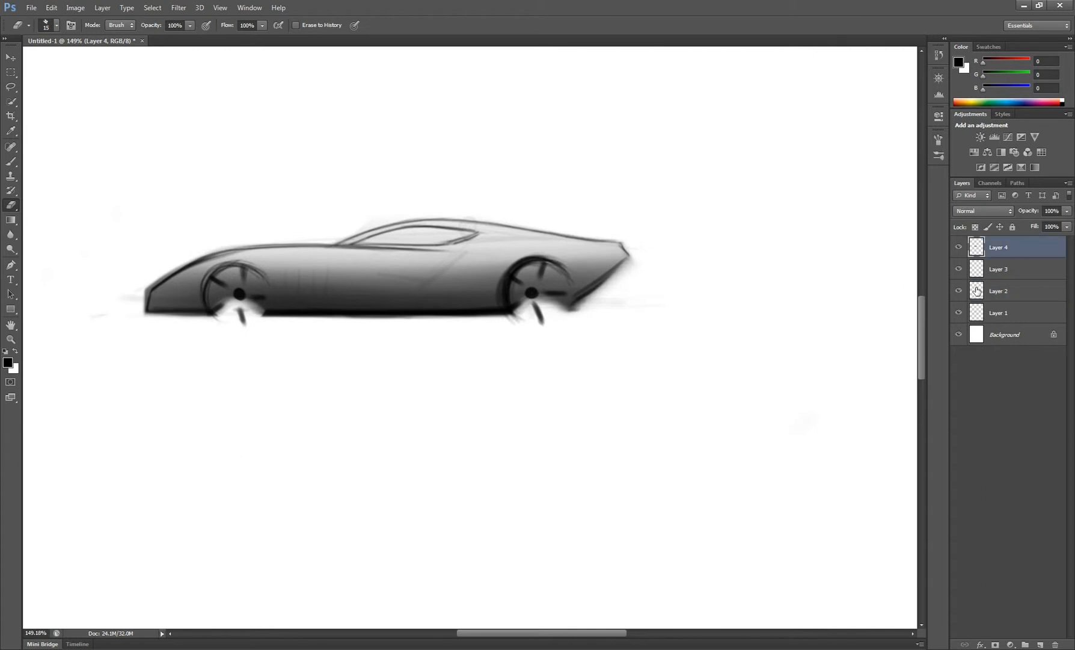
click(958, 246)
click(959, 246)
drag(980, 256, 995, 260)
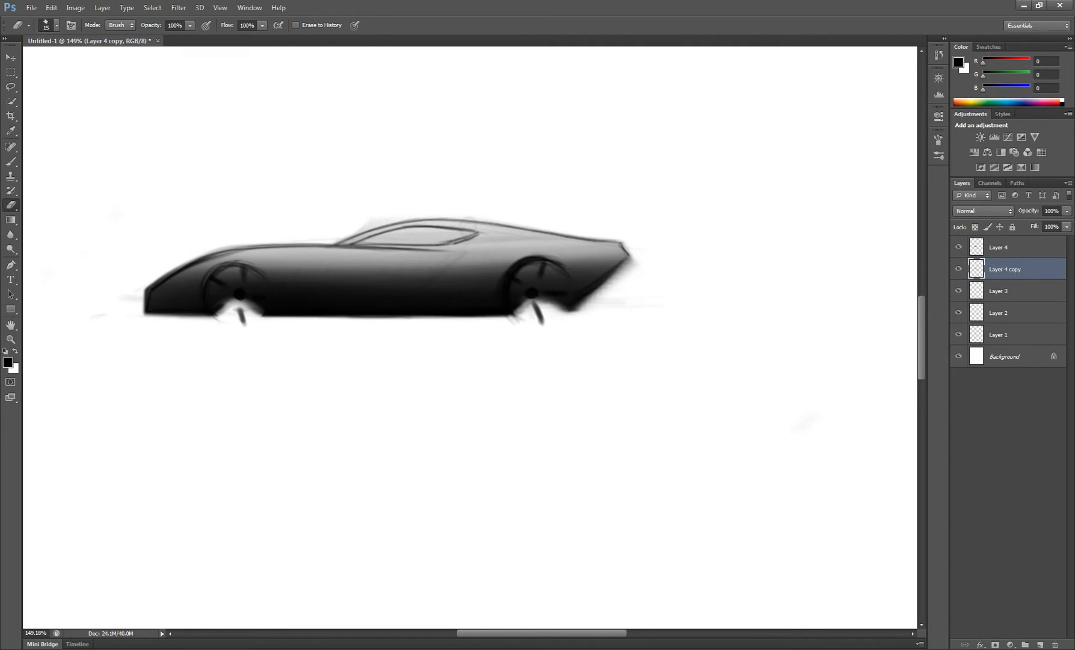
- Erase the duplicated shading from the car body, keeping only the side window, with a 60 px eraser
key(bracketright)
key(bracketright)
key(bracketright)
key(bracketright)
mouse_move(264, 312)
mouse_down()
mouse_move(200, 313)
mouse_move(361, 305)
mouse_move(259, 295)
mouse_move(269, 294)
mouse_move(415, 309)
mouse_move(238, 297)
mouse_move(411, 305)
mouse_move(209, 309)
mouse_move(557, 301)
mouse_move(271, 310)
mouse_move(480, 302)
mouse_move(604, 274)
mouse_move(468, 316)
mouse_move(640, 269)
mouse_move(441, 338)
mouse_move(676, 264)
mouse_move(472, 368)
mouse_move(525, 345)
mouse_move(400, 333)
mouse_move(287, 310)
mouse_move(266, 295)
mouse_move(432, 298)
mouse_move(504, 291)
mouse_move(417, 295)
mouse_move(538, 278)
mouse_move(487, 288)
mouse_move(539, 275)
mouse_up()
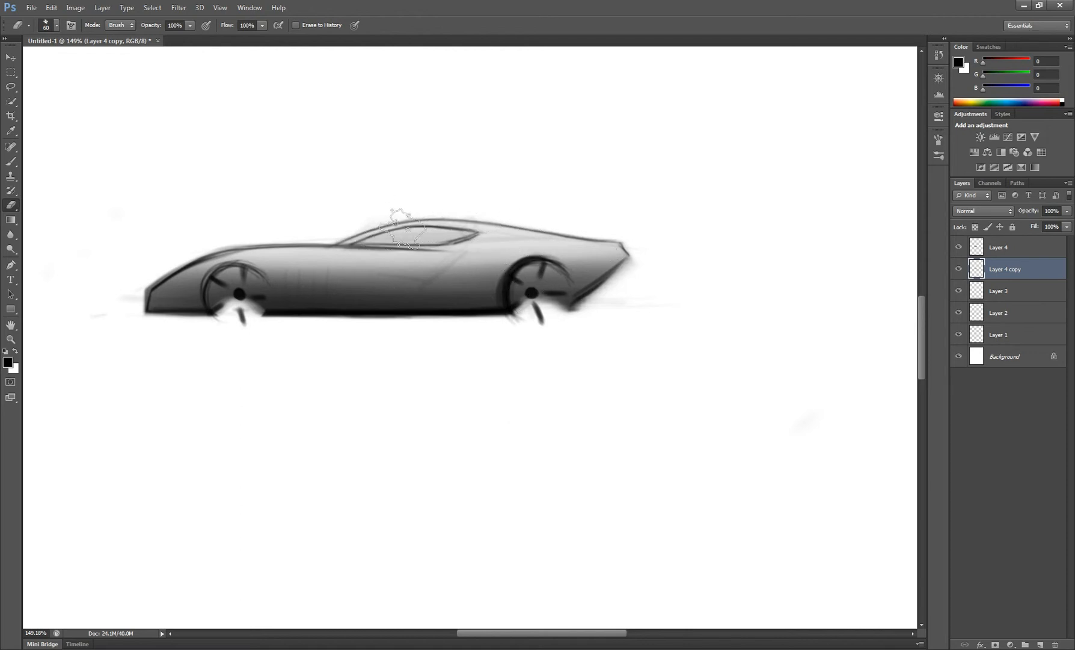
- Duplicate Layer 4 copy twice to darken the side window and merge the three copies into one layer
drag(975, 279, 992, 304)
shift+click(1006, 275)
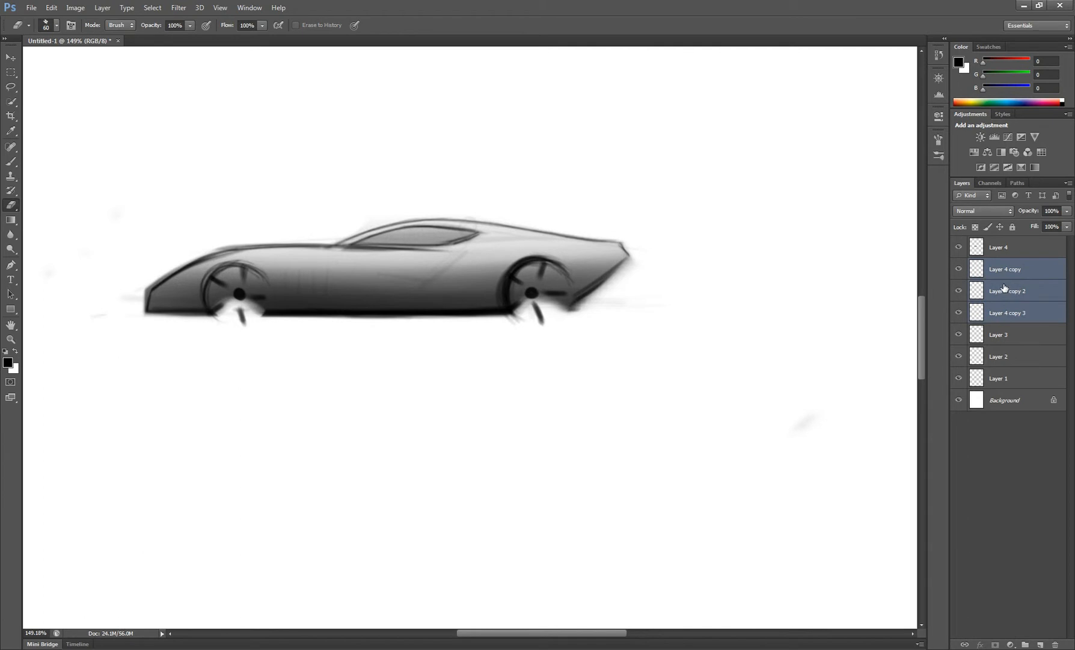
key(ctrl+e)
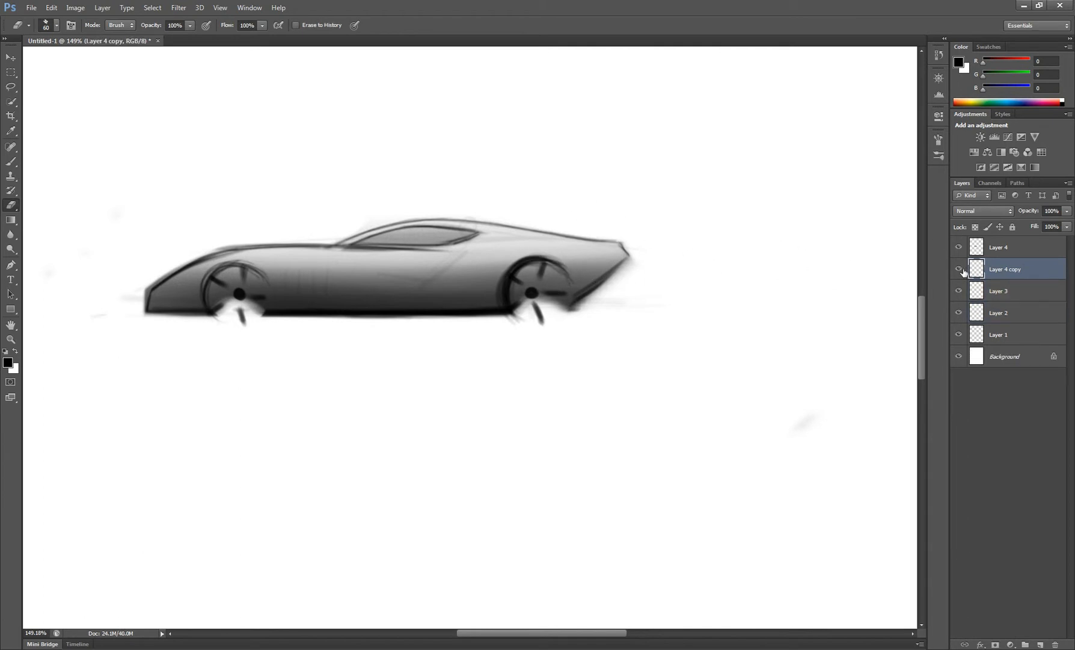
key(bracketleft)
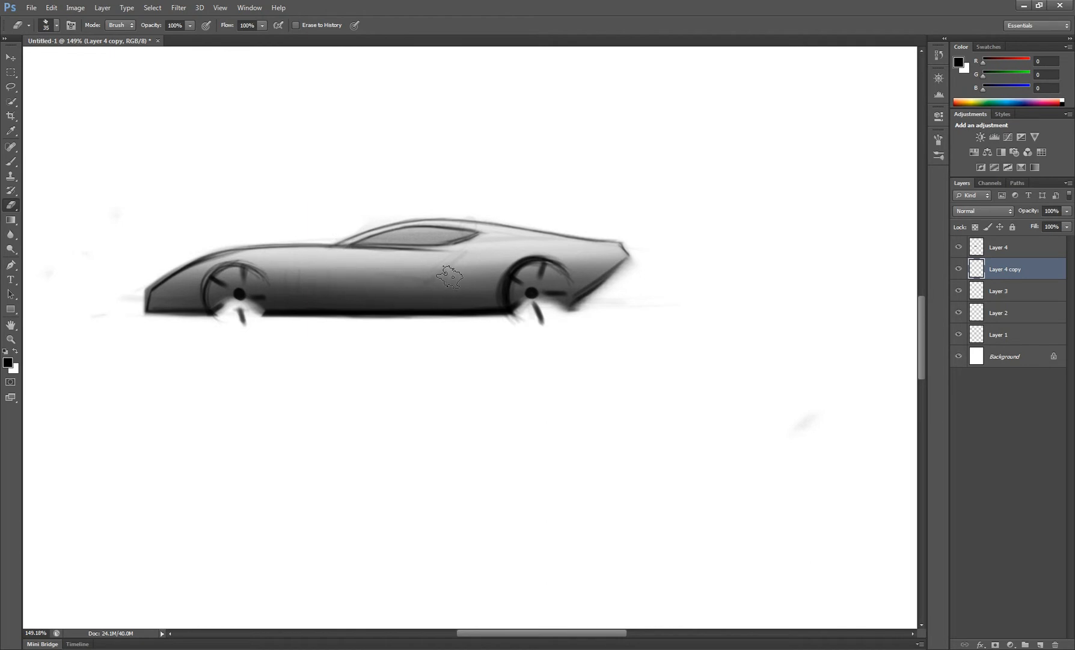
- Add a layer above Layer 4 copy and paint black interior details inside the side window with a 5 px brush
click(1040, 645)
key(b)
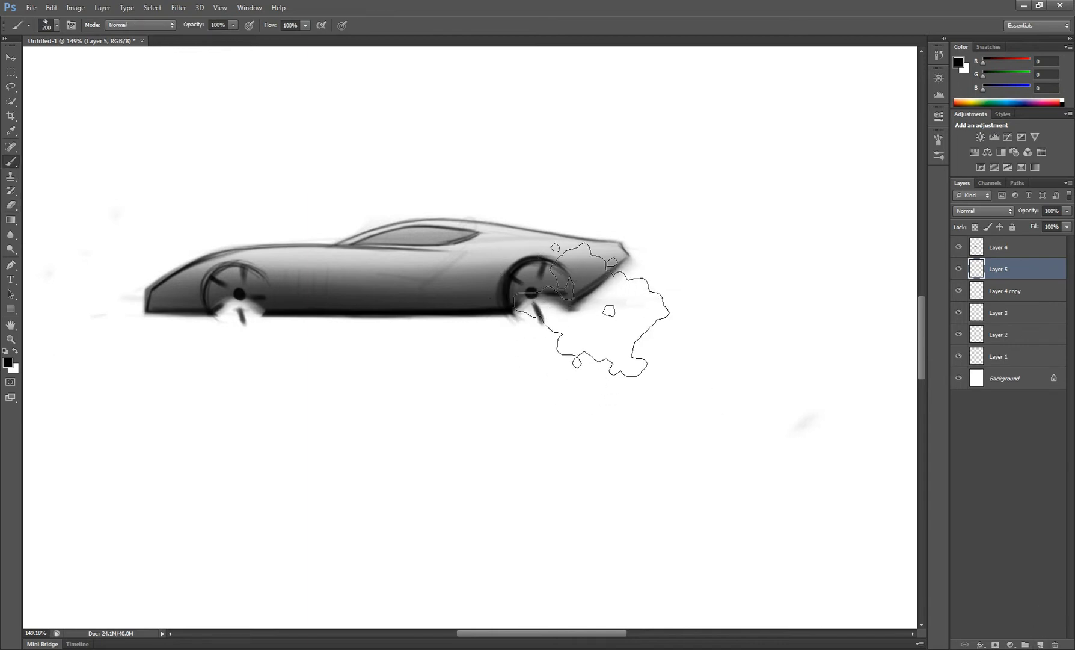
key(bracketleft)
key(bracketleft)
key(bracketleft)
key(bracketleft)
key(bracketleft)
key(bracketleft)
key(bracketleft)
key(bracketleft)
key(bracketleft)
key(bracketleft)
key(bracketleft)
key(bracketleft)
key(bracketleft)
key(bracketleft)
key(bracketleft)
key(bracketleft)
key(bracketleft)
key(bracketleft)
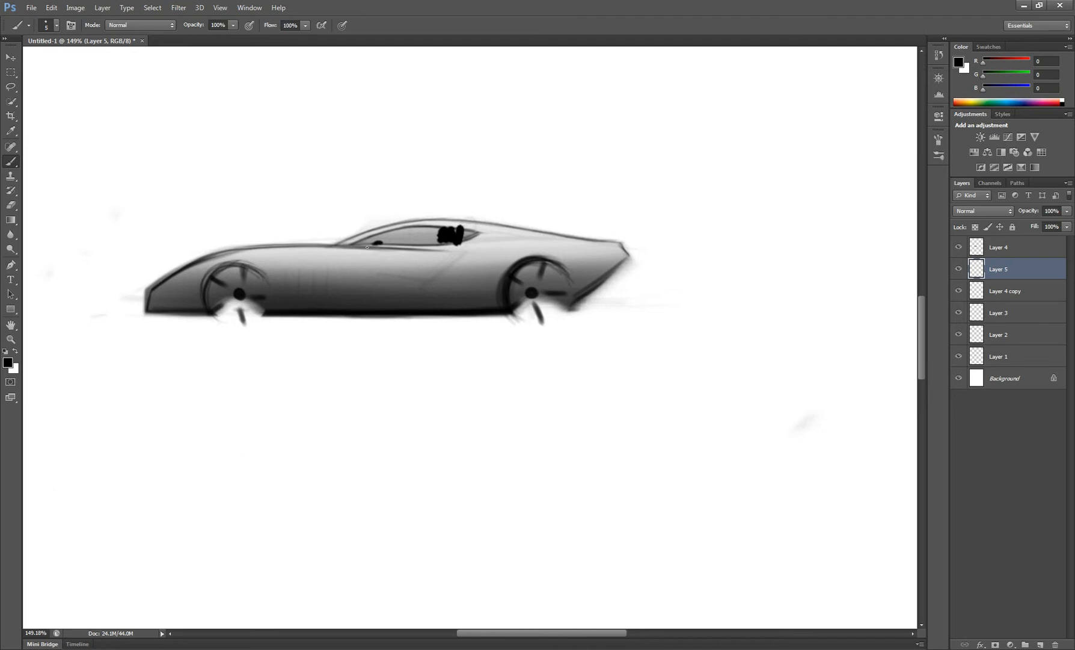
drag(356, 246, 402, 228)
- Lower Layer 5's fill to 69%
click(1067, 226)
mouse_move(1047, 239)
mouse_down()
mouse_move(1038, 240)
mouse_move(1050, 239)
mouse_up()
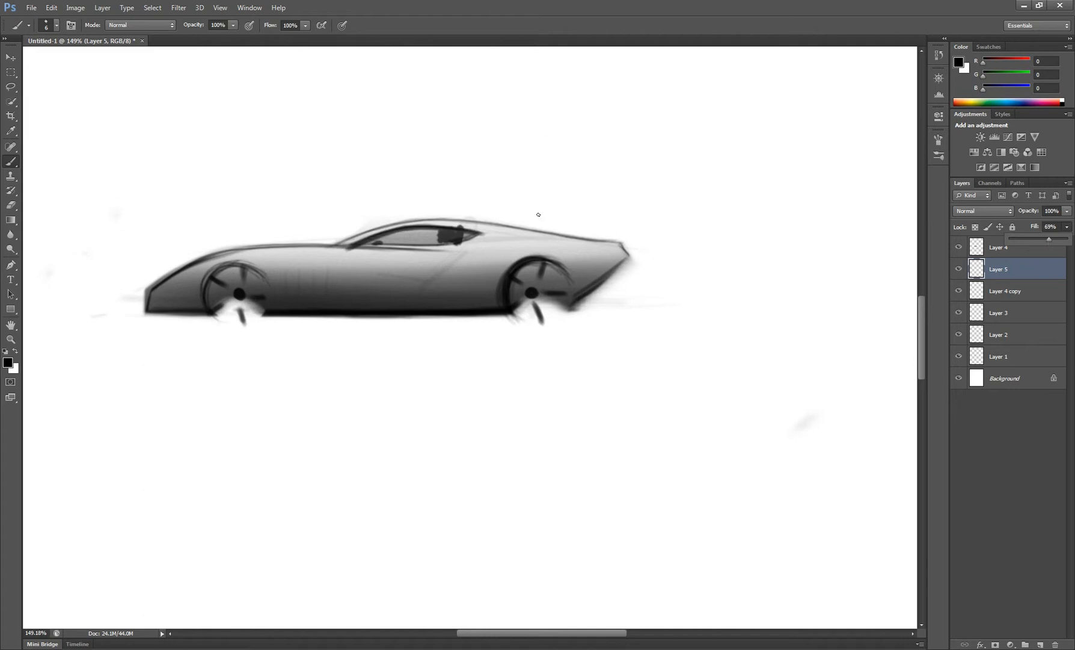
key(e)
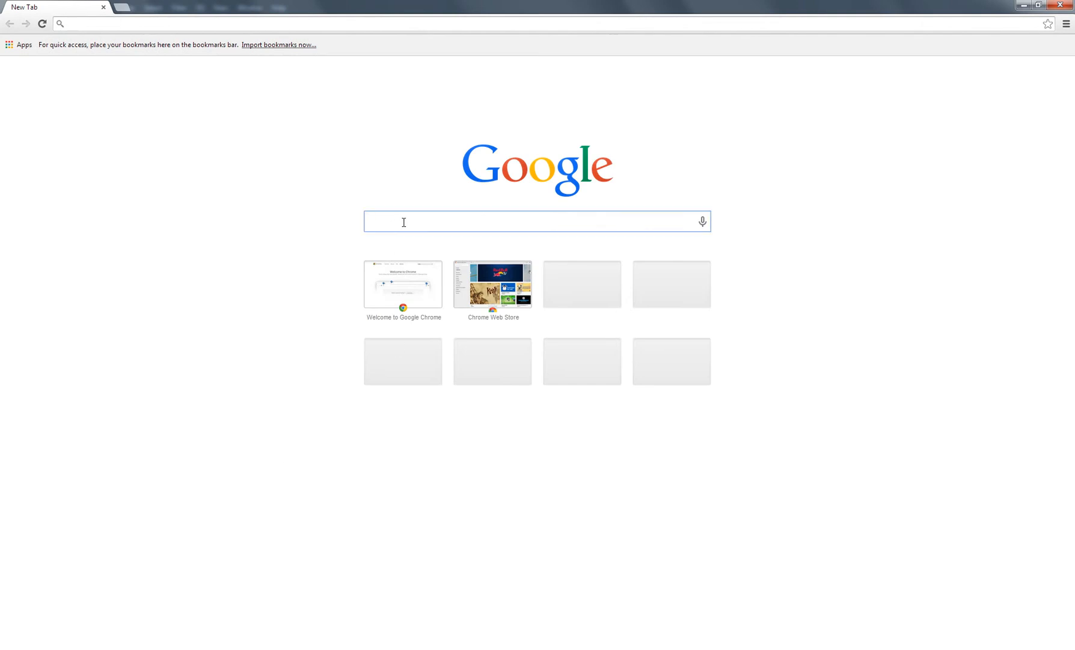
- Switch to Google Chrome, search the web for "inspiration" and expand the page's details
text(i)
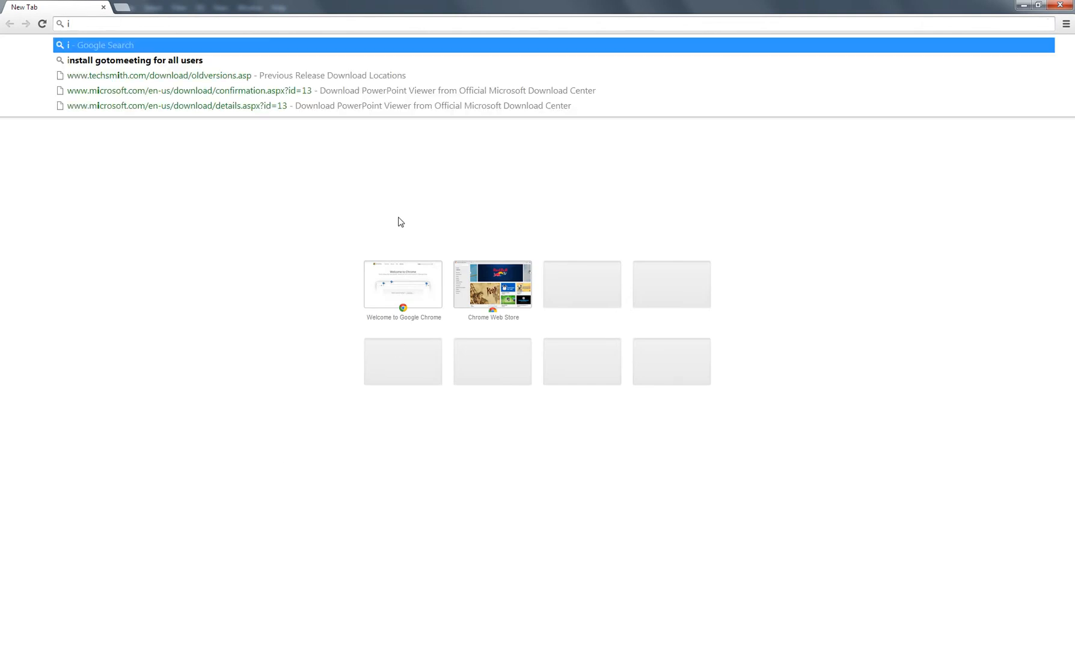
text(nspira)
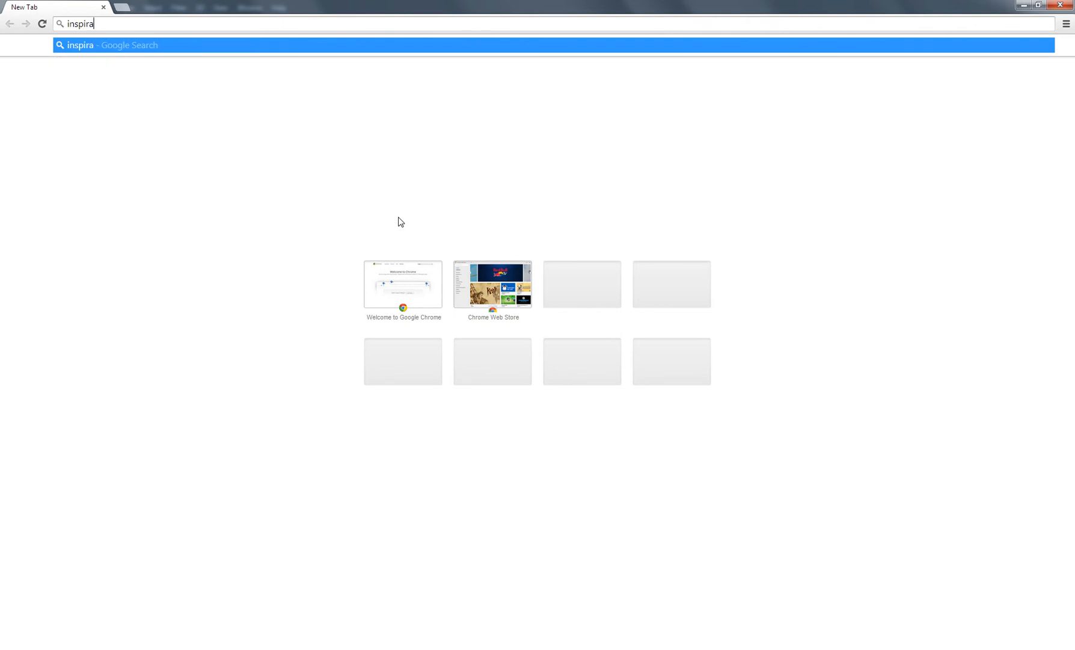
text(tion)
key(Return)
click(542, 152)
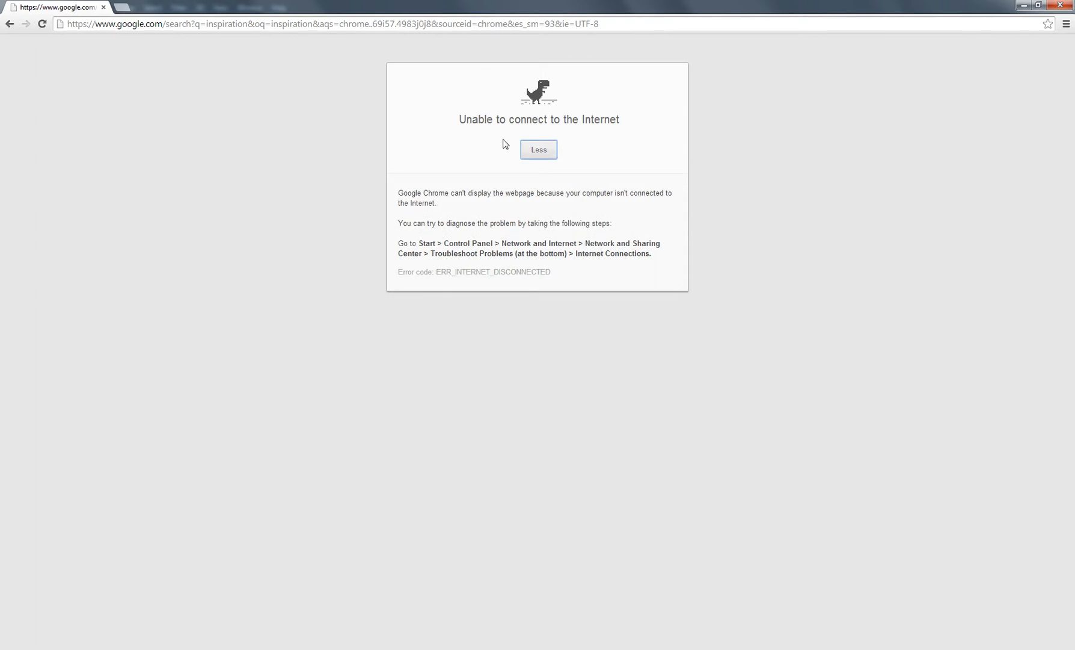
- Return to the new tab page, repeat the search for "inspiration" and toggle the page's details
click(10, 23)
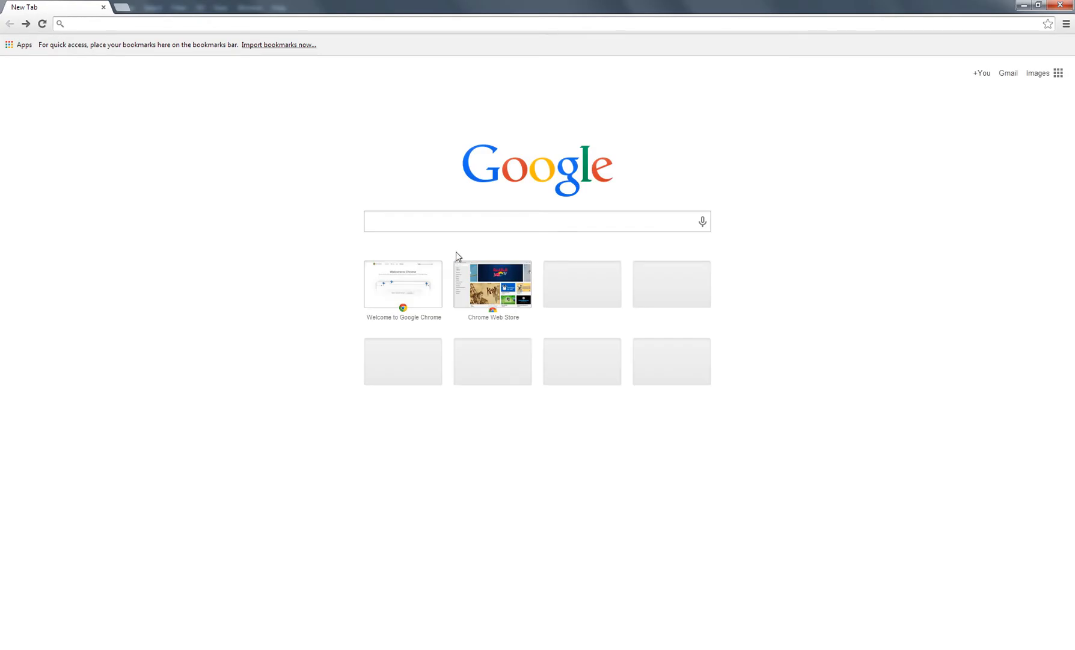
click(469, 224)
text(inspiration)
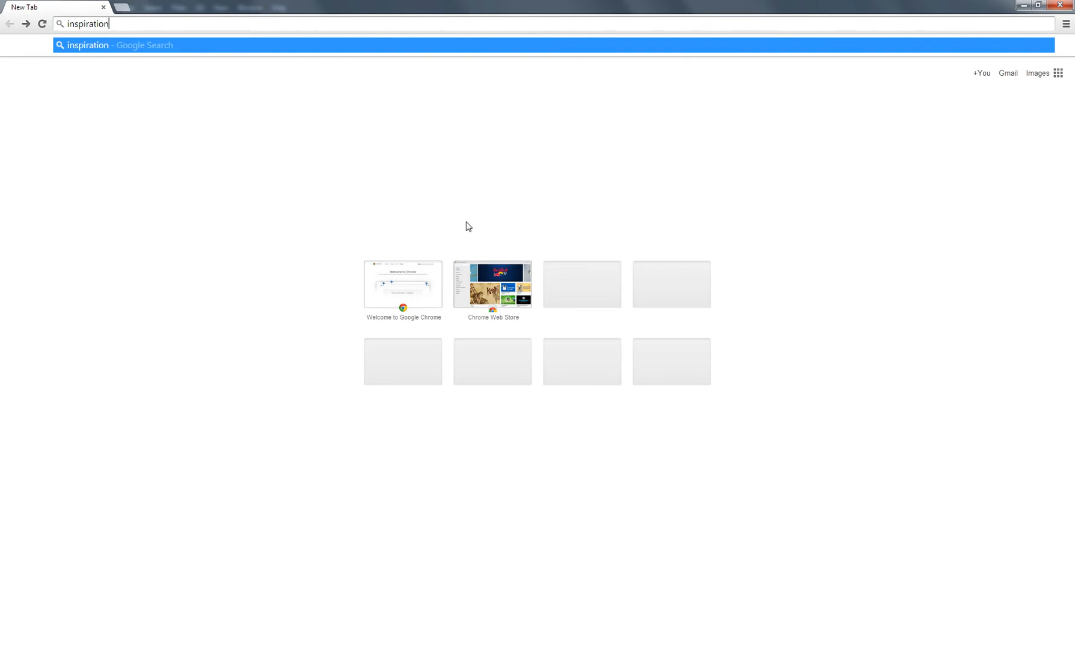
key(Return)
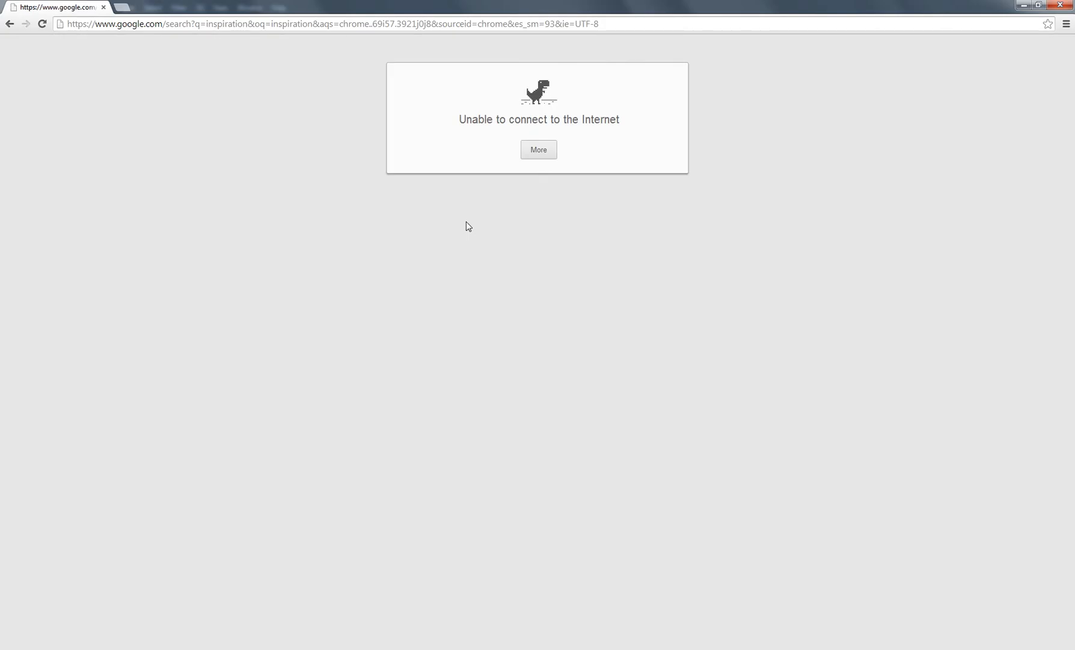
click(549, 155)
click(541, 155)
click(542, 157)
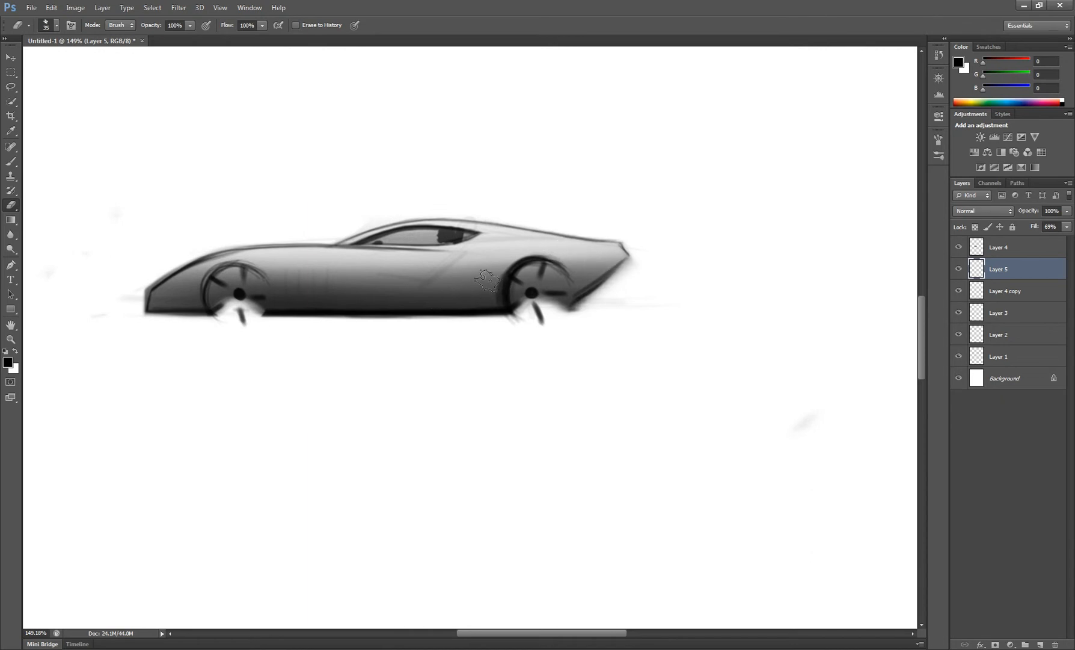
- Paint a soft white highlight around the rear wheel on Layer 5 with an 80 px brush, and move the layer above Layer 4
click(959, 247)
click(959, 247)
key(b)
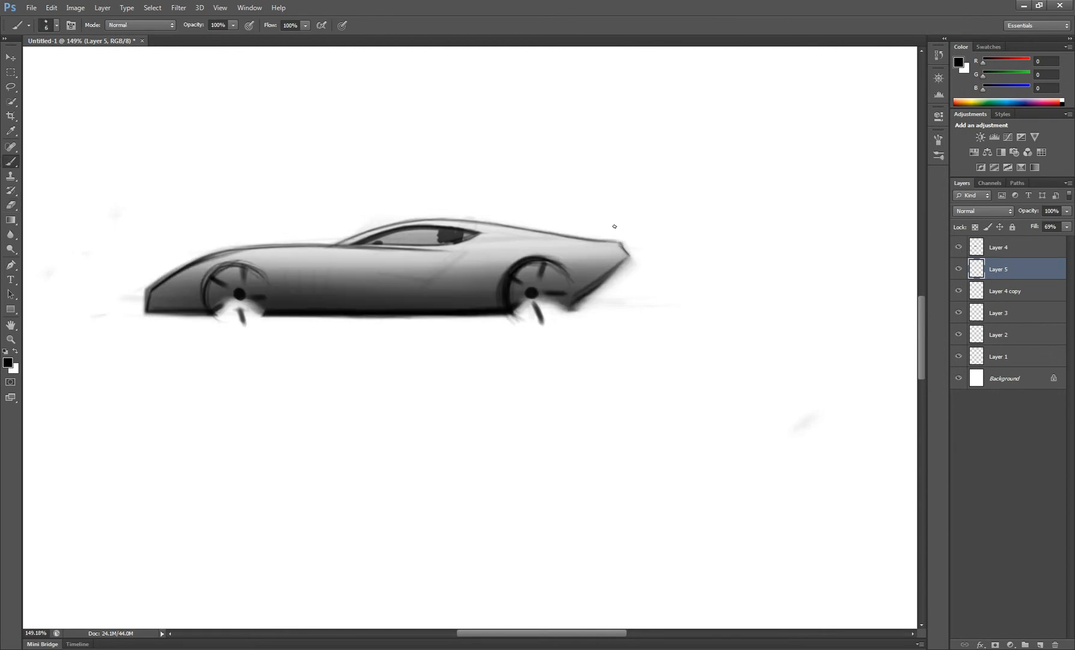
key(x)
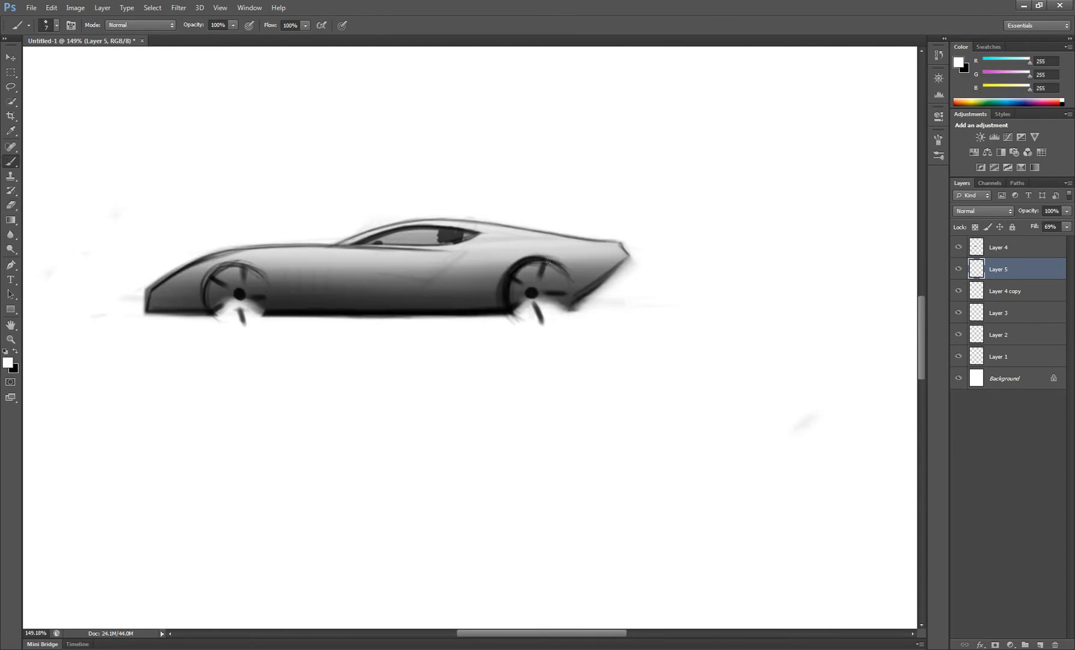
key(bracketright)
key(bracketright)
key(bracketright)
key(bracketright)
mouse_move(580, 289)
mouse_down()
mouse_move(552, 312)
mouse_move(600, 312)
mouse_up()
drag(986, 269, 985, 243)
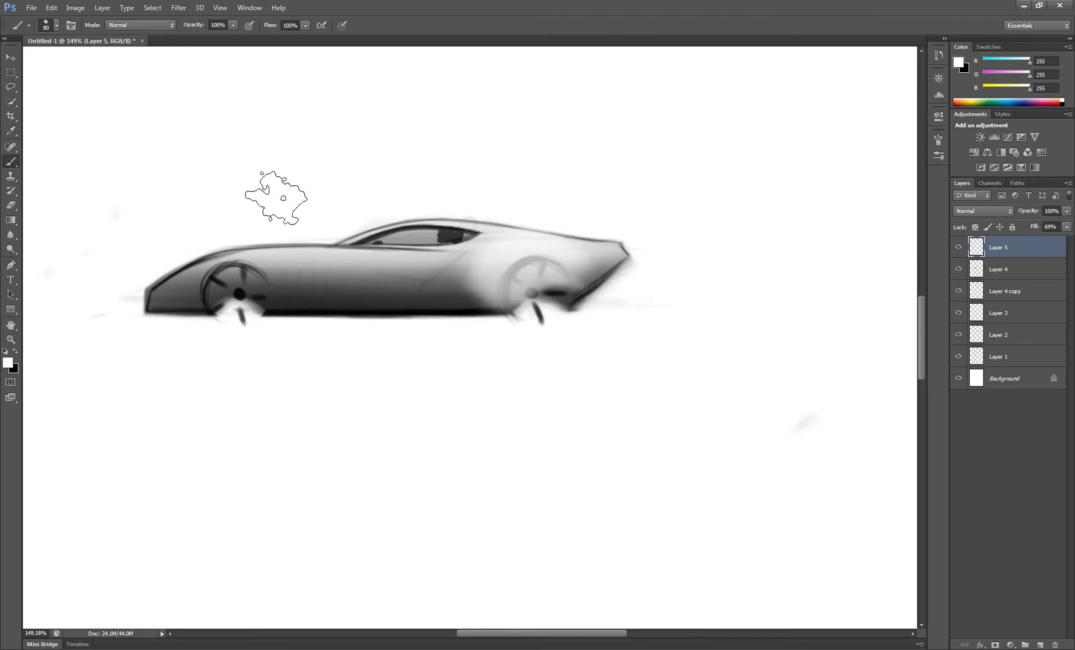
- Clear the white highlight inside a circular selection around the rear wheel and deselect
click(11, 72)
click(56, 83)
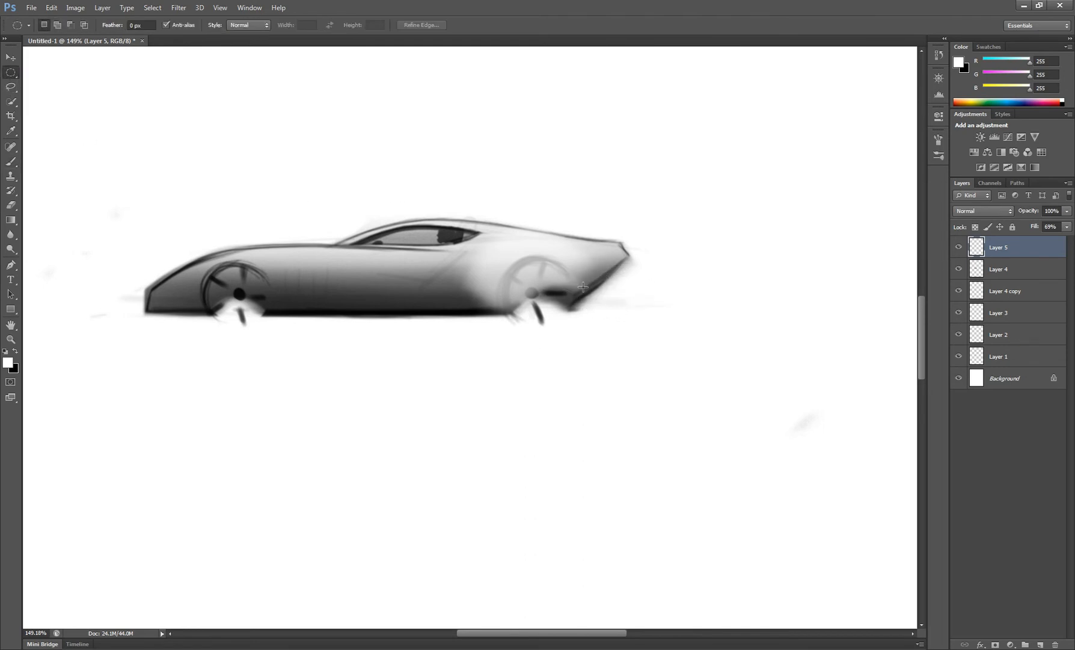
mouse_move(648, 390)
mouse_down()
mouse_move(593, 360)
mouse_move(596, 346)
mouse_move(581, 355)
mouse_up()
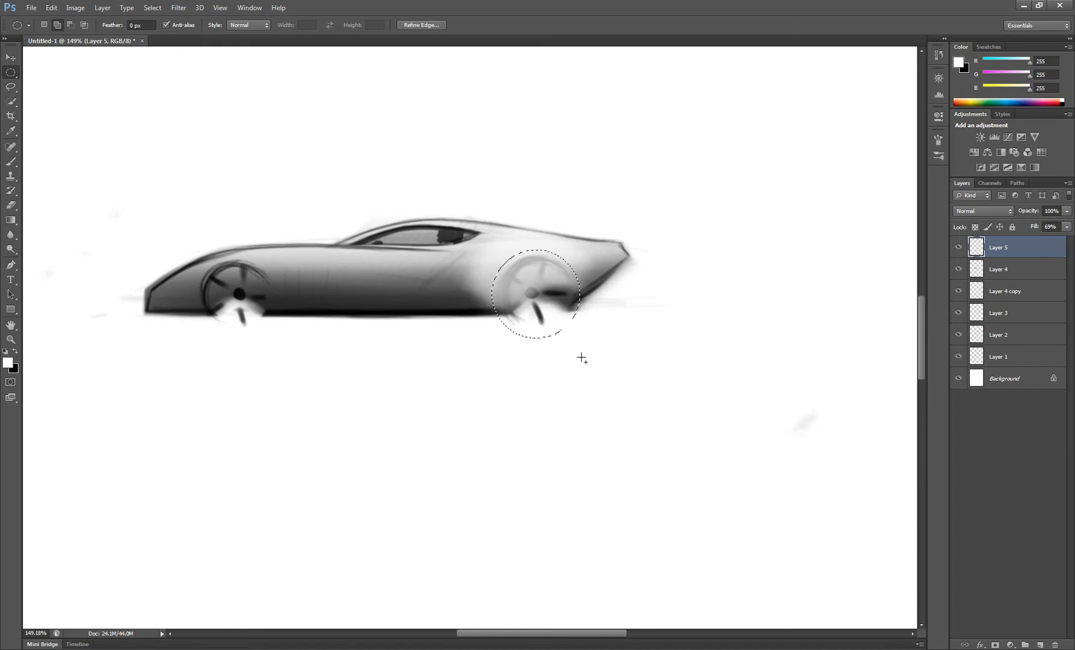
click(152, 7)
click(184, 32)
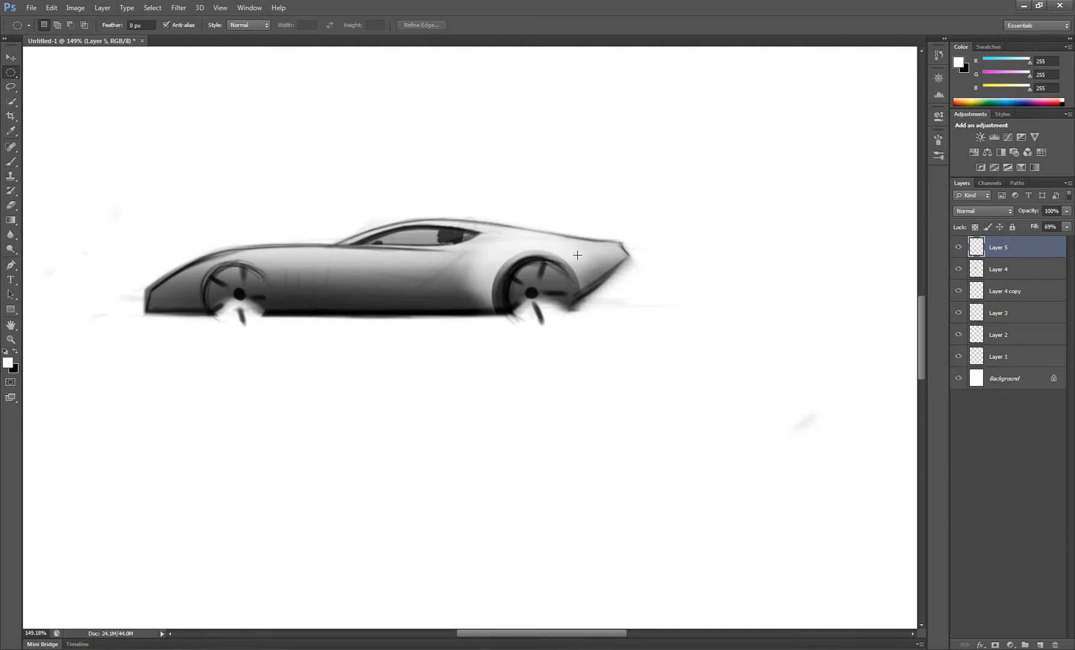
- Soften the white highlight around the rear wheel on Layer 5 with the Eraser, enlarging its brush to 125 px
key(e)
key(bracketright)
key(bracketright)
key(bracketright)
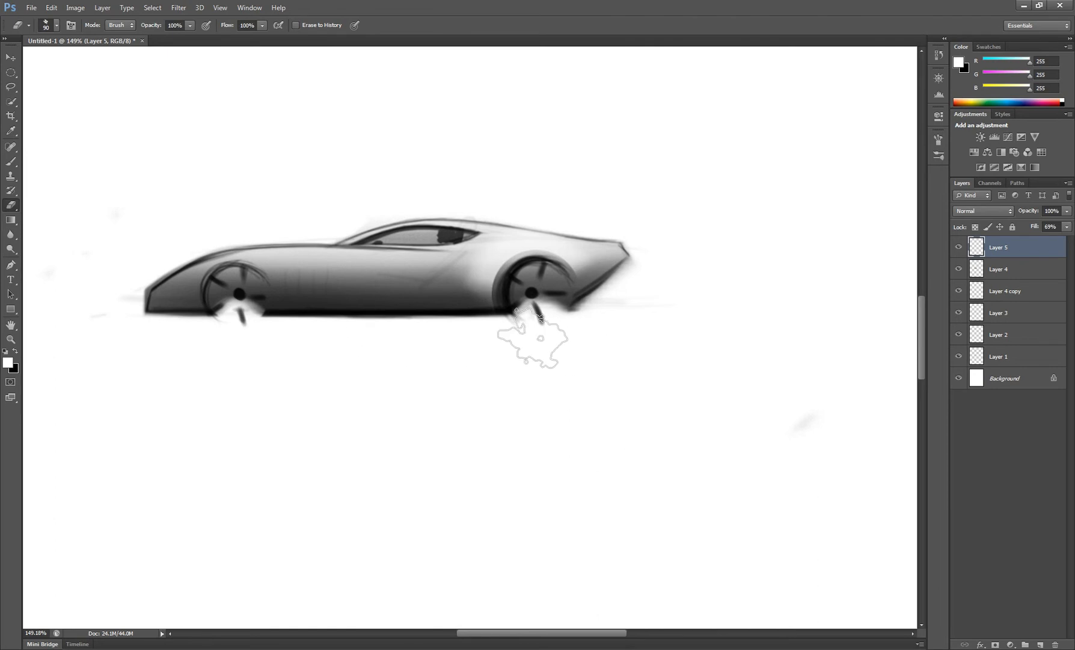
key(bracketright)
key(bracketright)
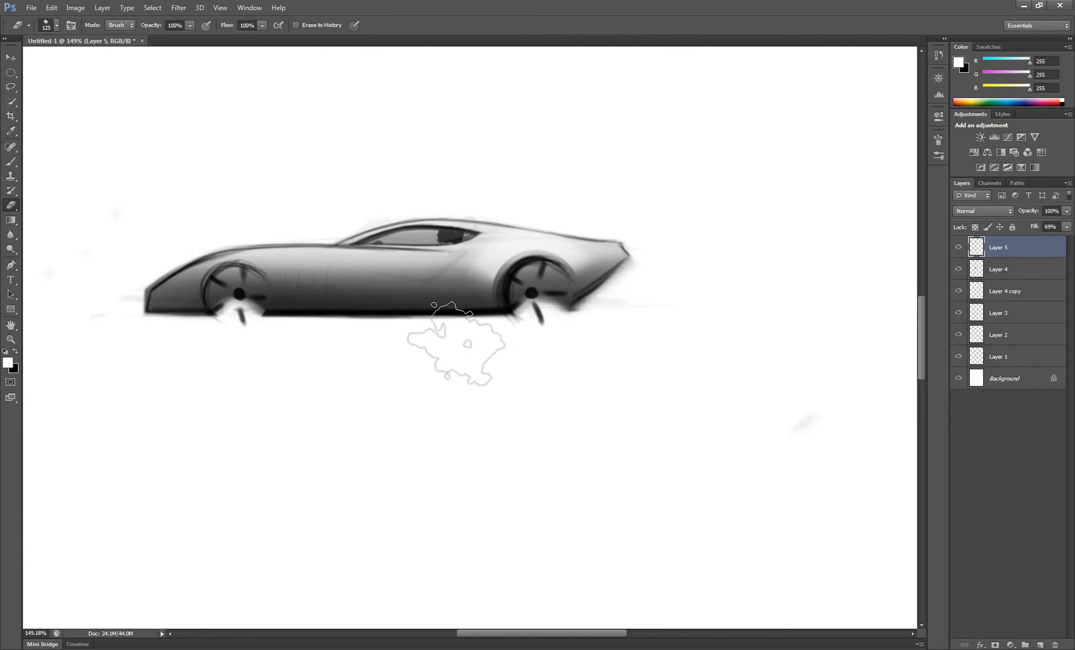
- Duplicate Layer 5, move the copied highlight forward around the front wheel and erase its excess parts
drag(981, 257, 982, 263)
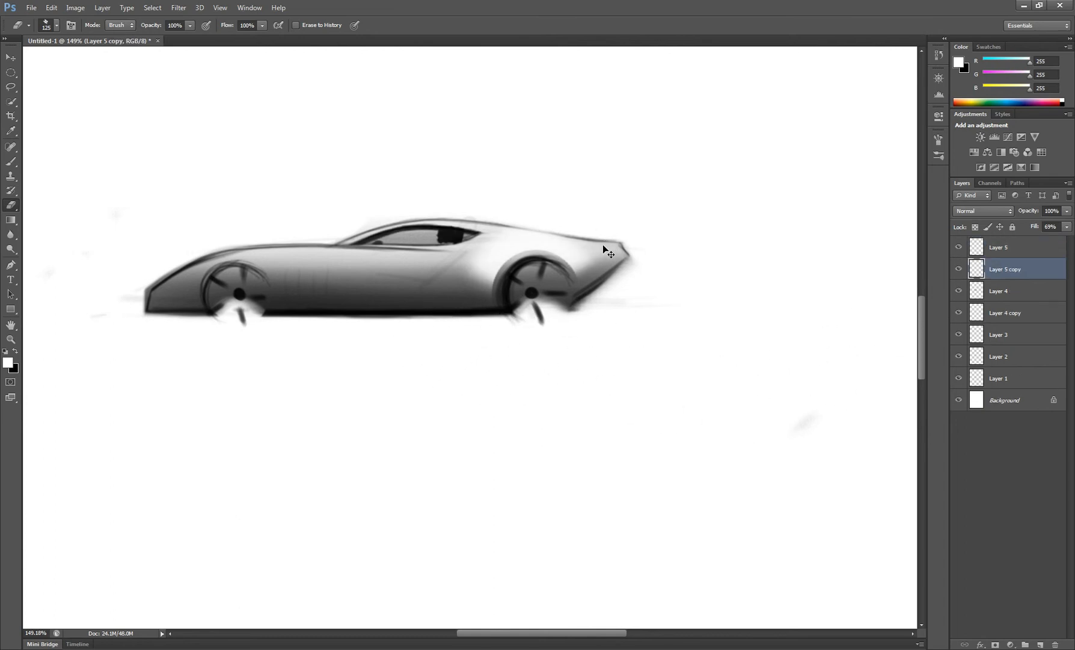
drag(611, 251, 601, 244)
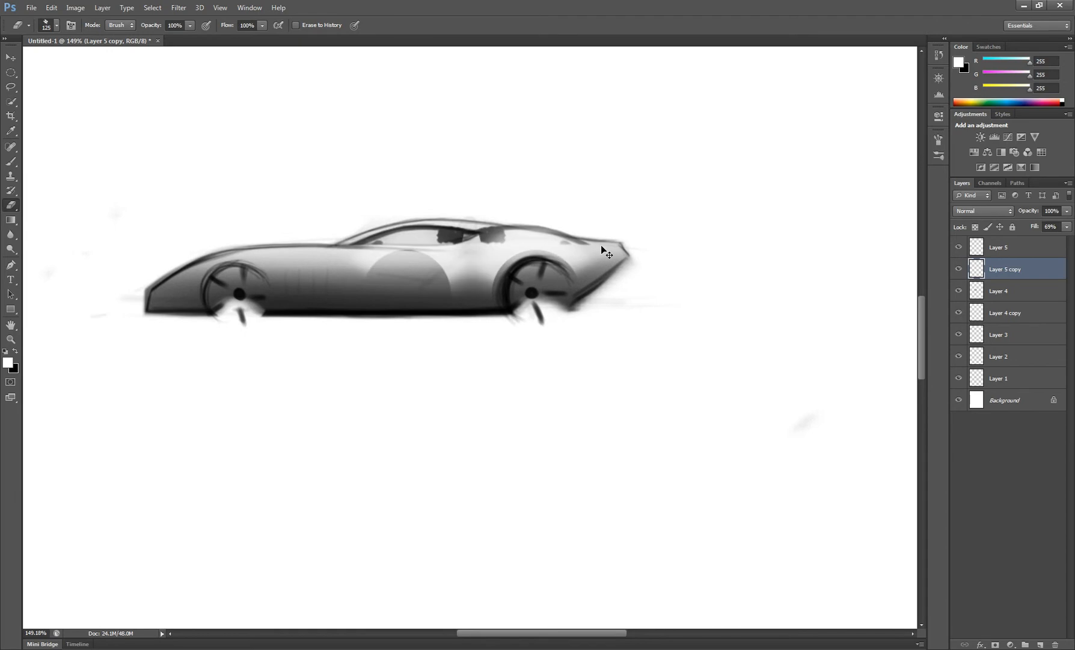
click(7, 60)
mouse_move(486, 229)
mouse_down()
mouse_move(301, 234)
mouse_move(361, 232)
mouse_up()
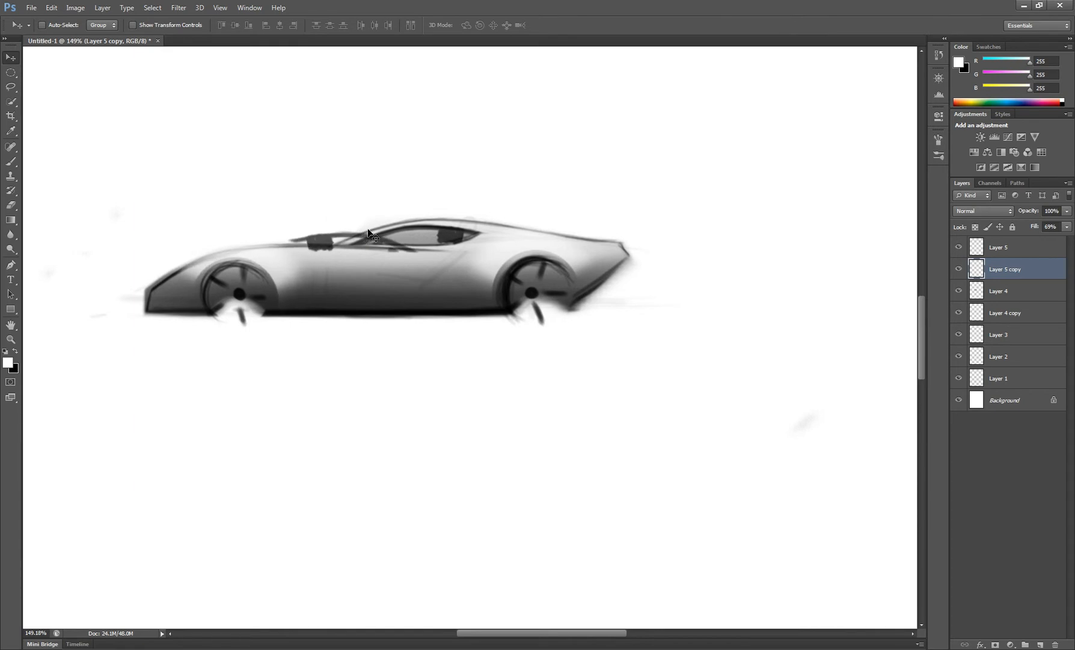
key(e)
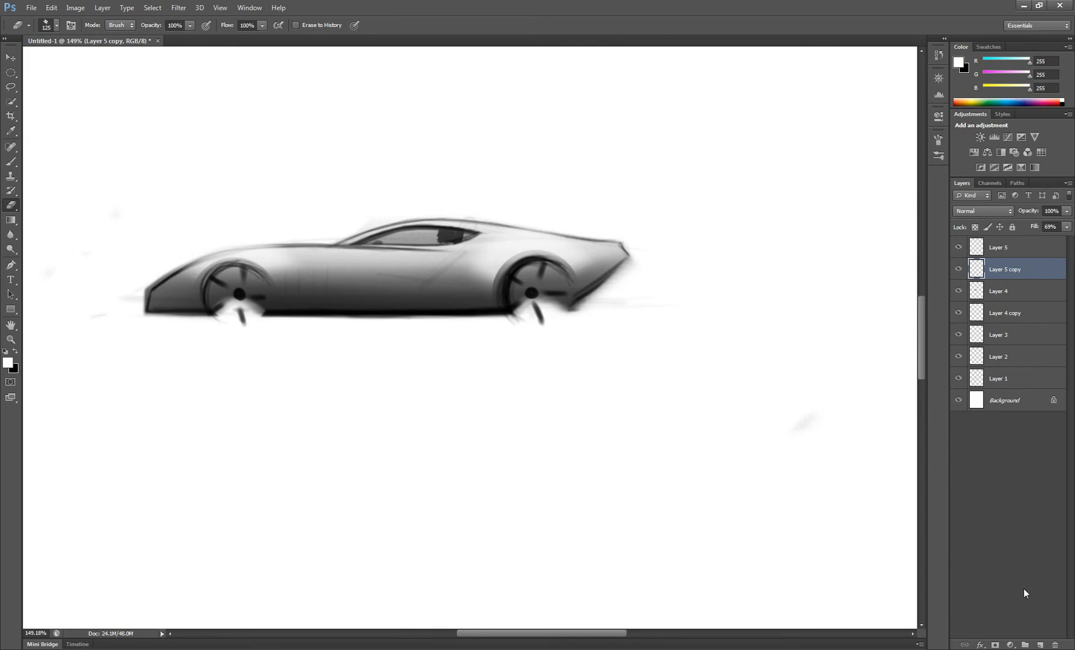
- Create Layer 6 above Layer 5 copy and ready a thin brush with black as the foreground color
click(1054, 645)
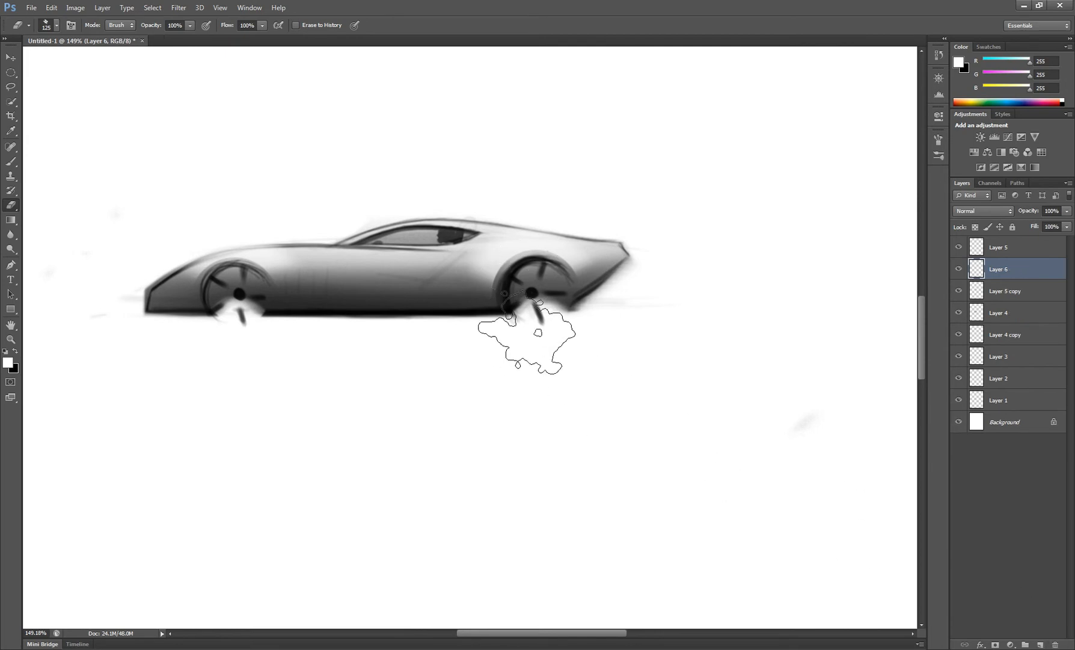
key(bracketleft)
key(bracketleft)
key(bracketleft)
key(bracketleft)
key(bracketleft)
key(bracketleft)
key(bracketleft)
key(bracketleft)
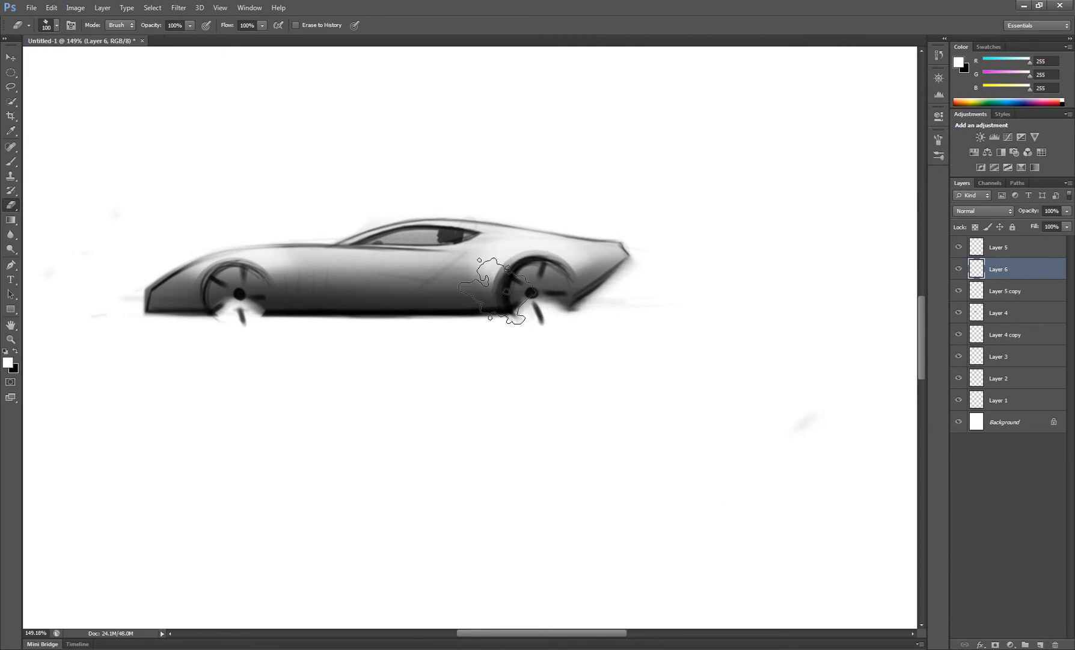
key(x)
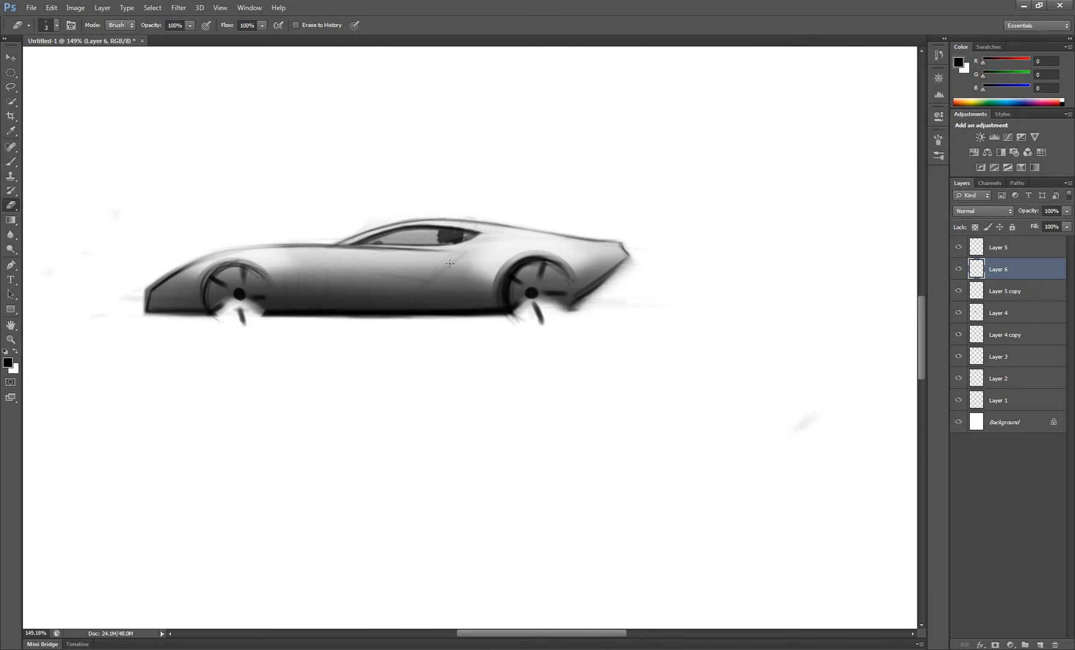
key(b)
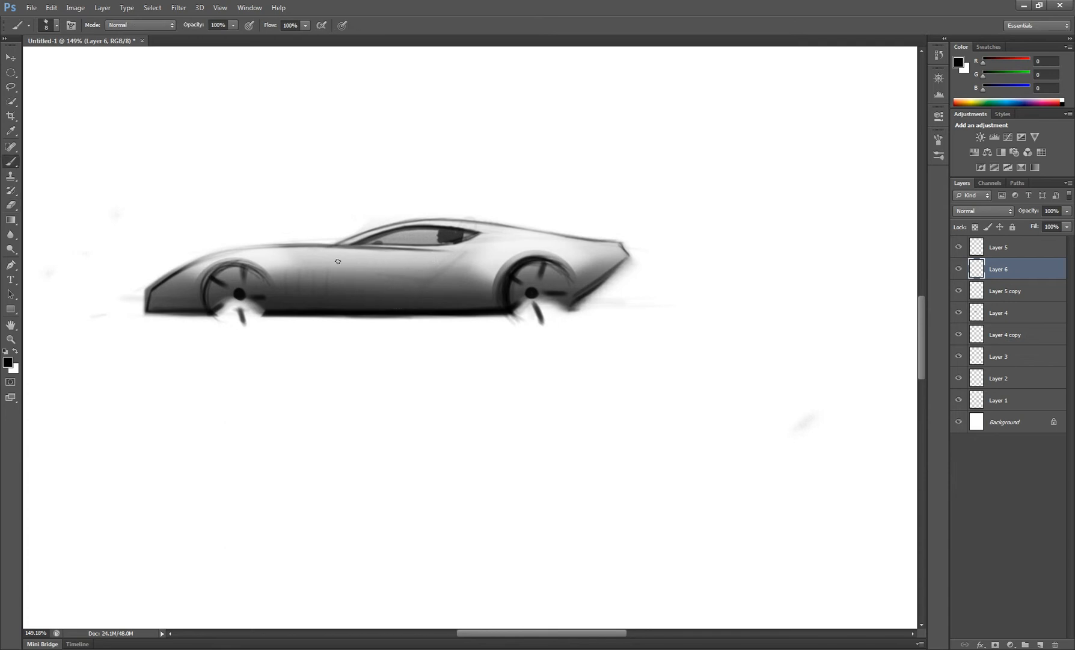
- Draw a thin black line along the lower body side on Layer 6 and bend it with a custom warp
drag(274, 256, 435, 258)
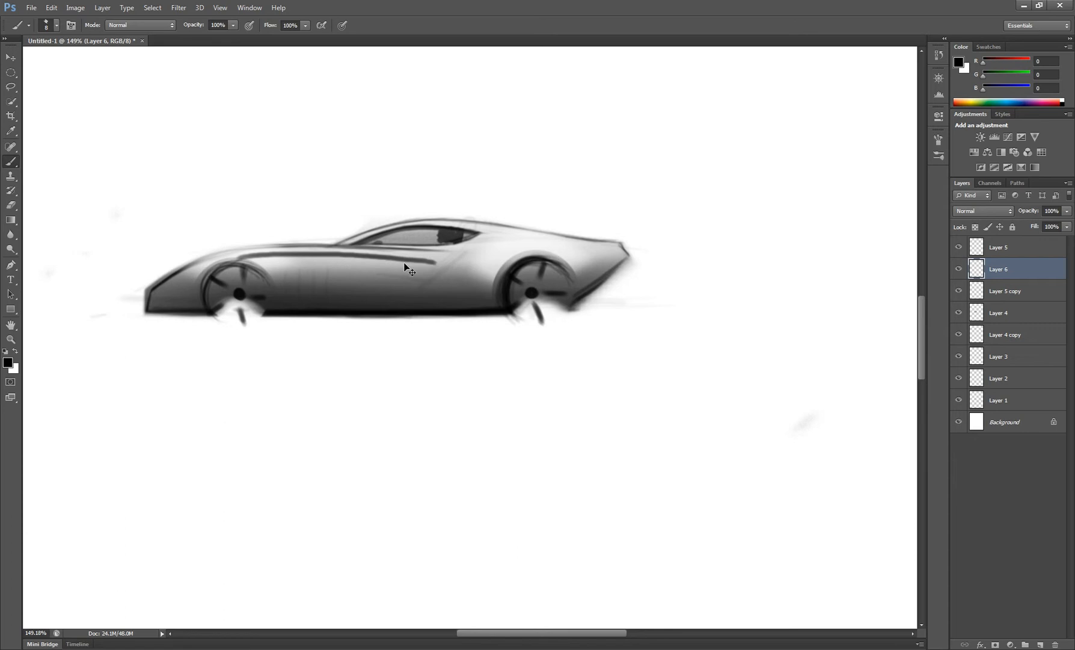
key(ctrl+z)
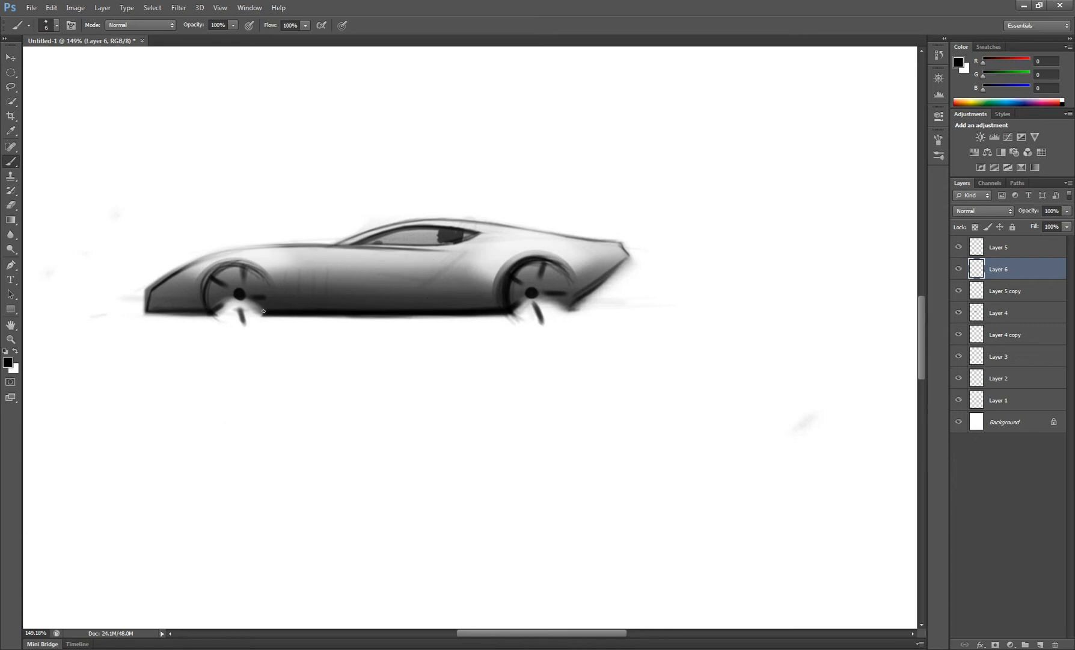
drag(164, 309, 500, 284)
key(ctrl+t)
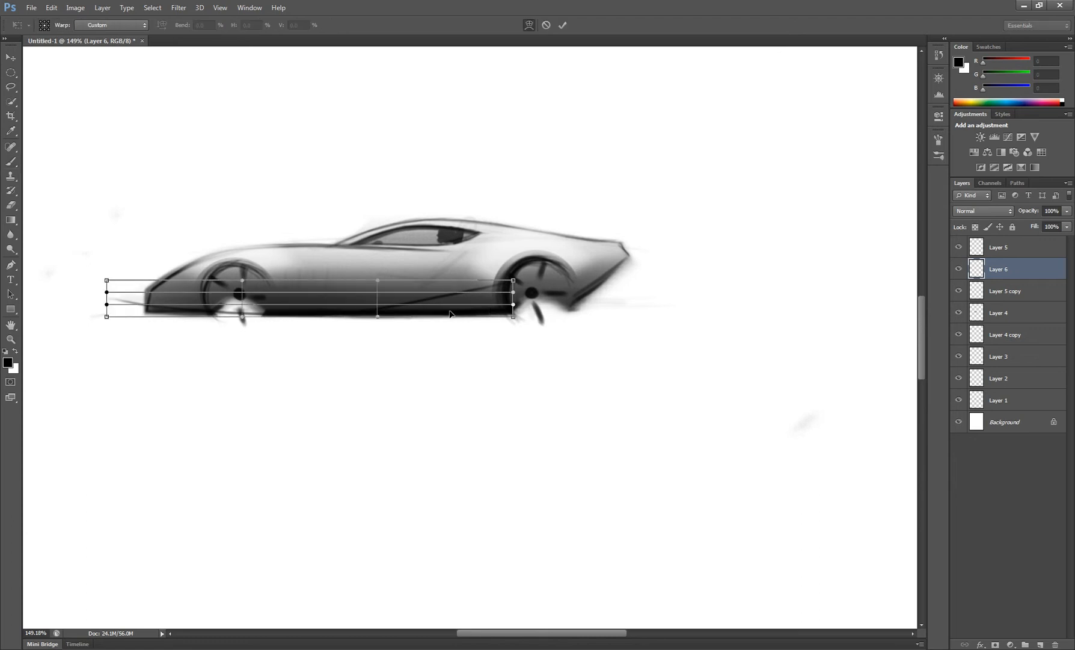
mouse_move(320, 310)
mouse_down()
mouse_move(373, 307)
mouse_move(361, 307)
mouse_up()
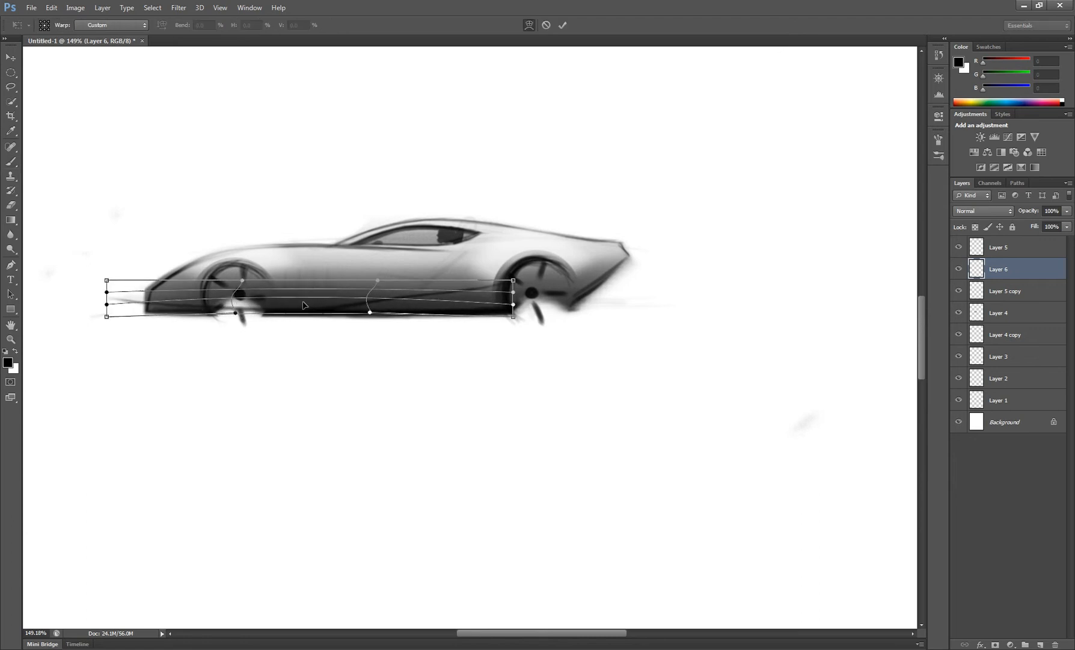
key(Return)
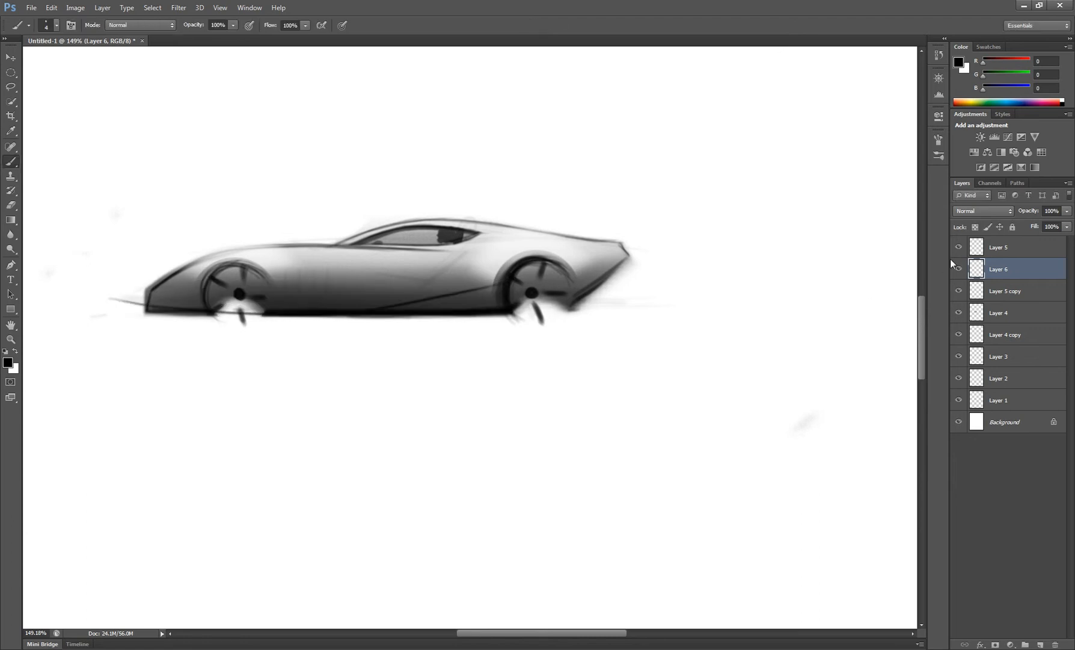
- Extend the Layer 6 body line behind the rear wheel past the tail, and nudge it into place
mouse_move(977, 269)
mouse_down()
mouse_move(1025, 347)
mouse_move(979, 265)
mouse_move(996, 272)
mouse_up()
drag(578, 268, 679, 241)
click(959, 268)
click(959, 269)
click(11, 57)
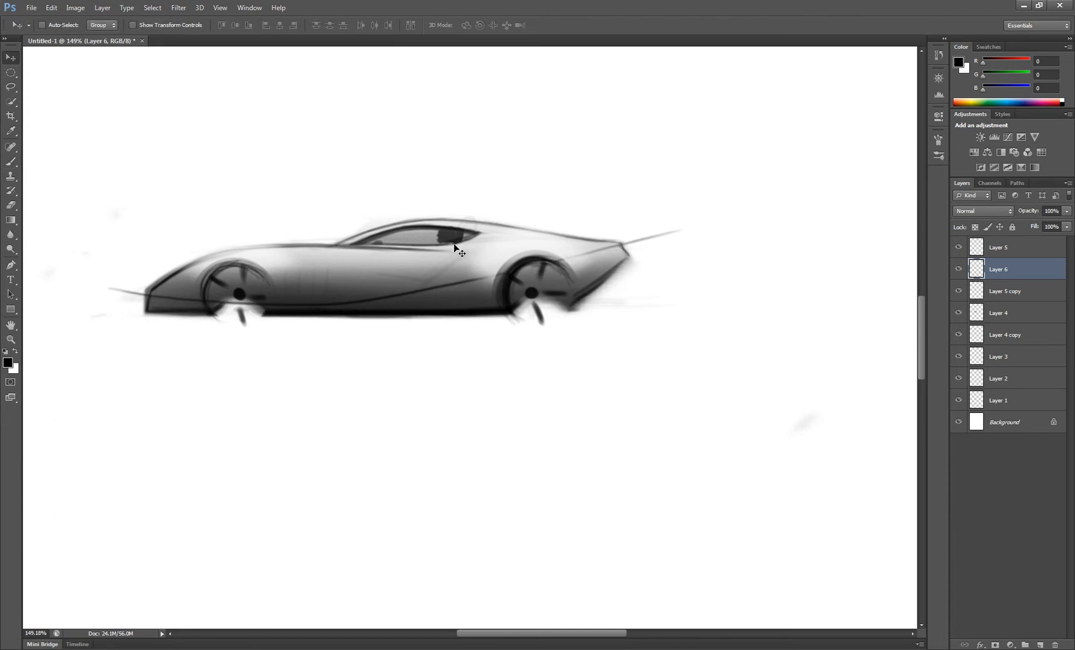
drag(454, 245, 457, 246)
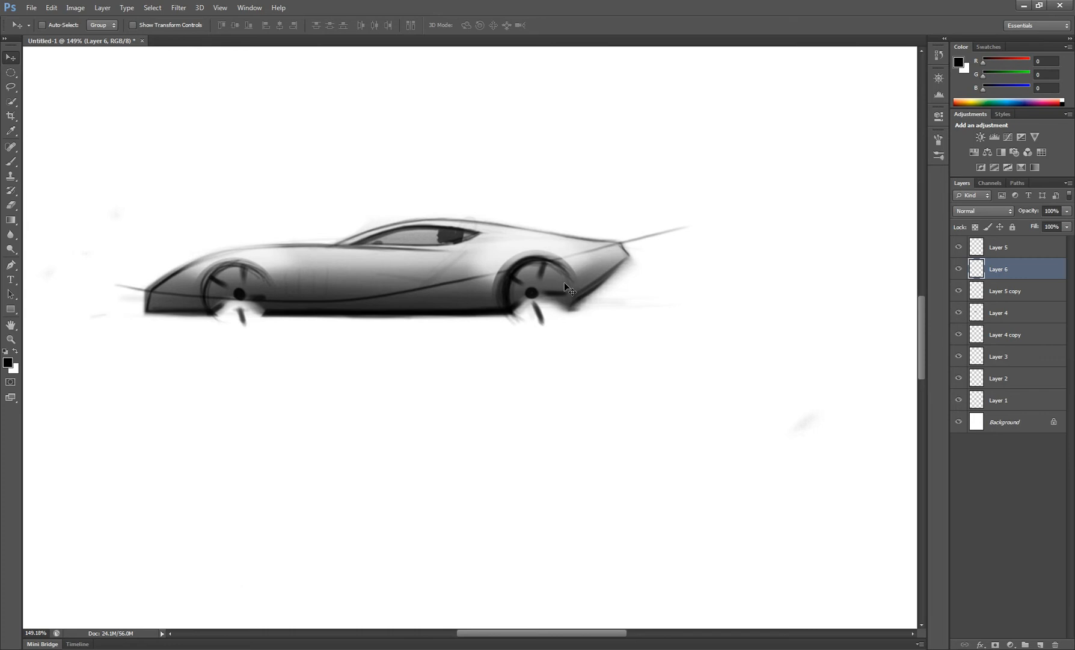
- Warp the body line on Layer 6 so that its front end drops slightly at the nose
key(ctrl+t)
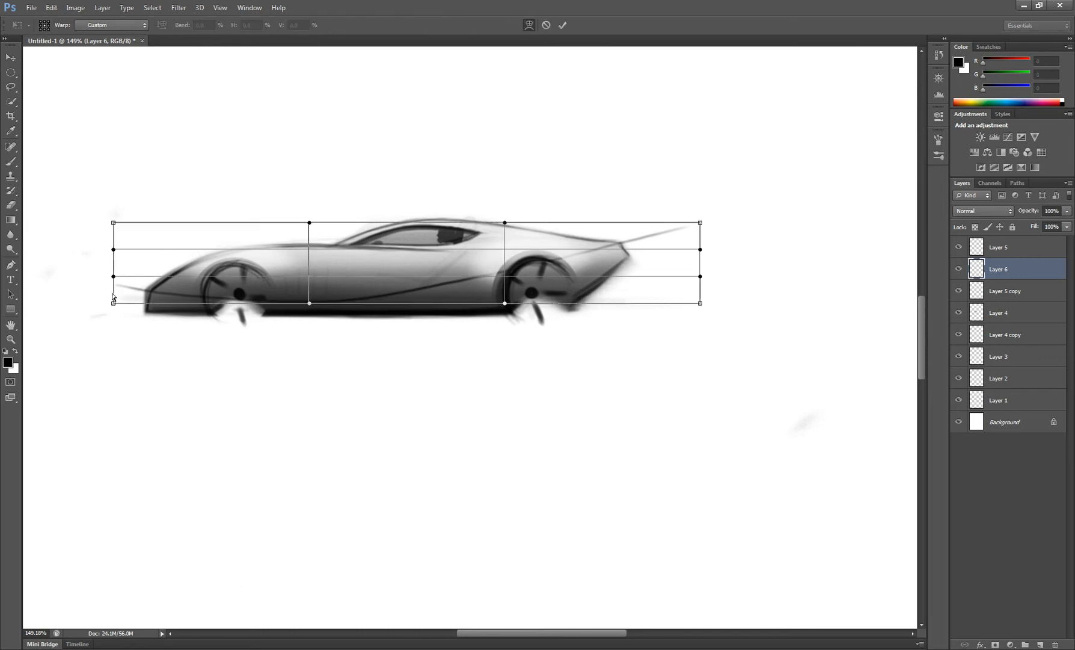
mouse_move(114, 277)
mouse_down()
mouse_move(113, 304)
mouse_move(111, 287)
mouse_up()
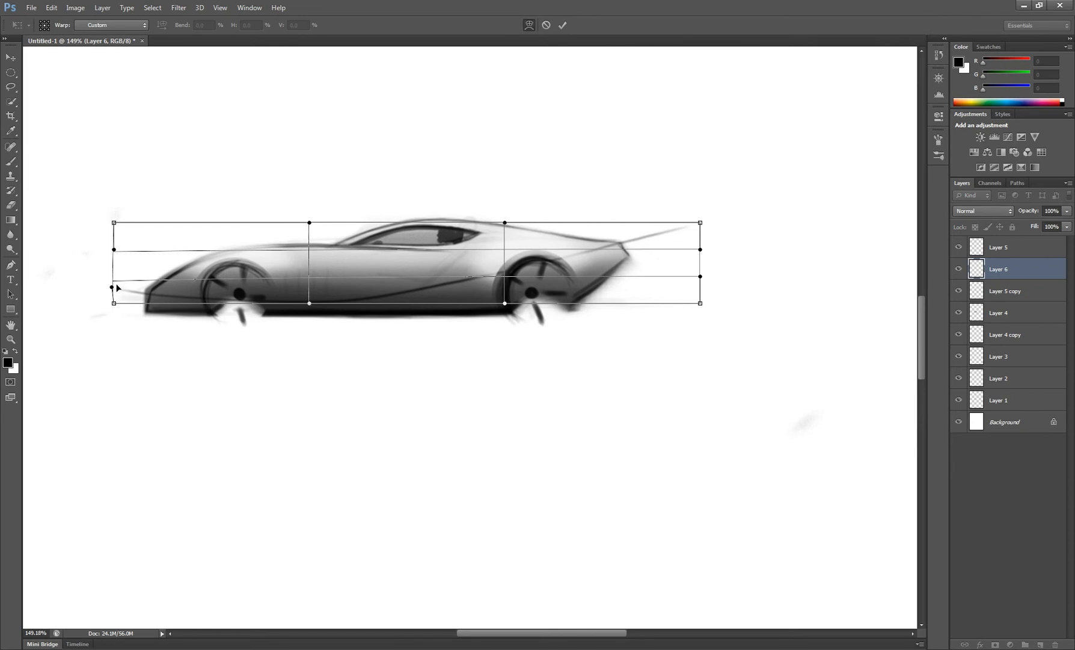
key(Return)
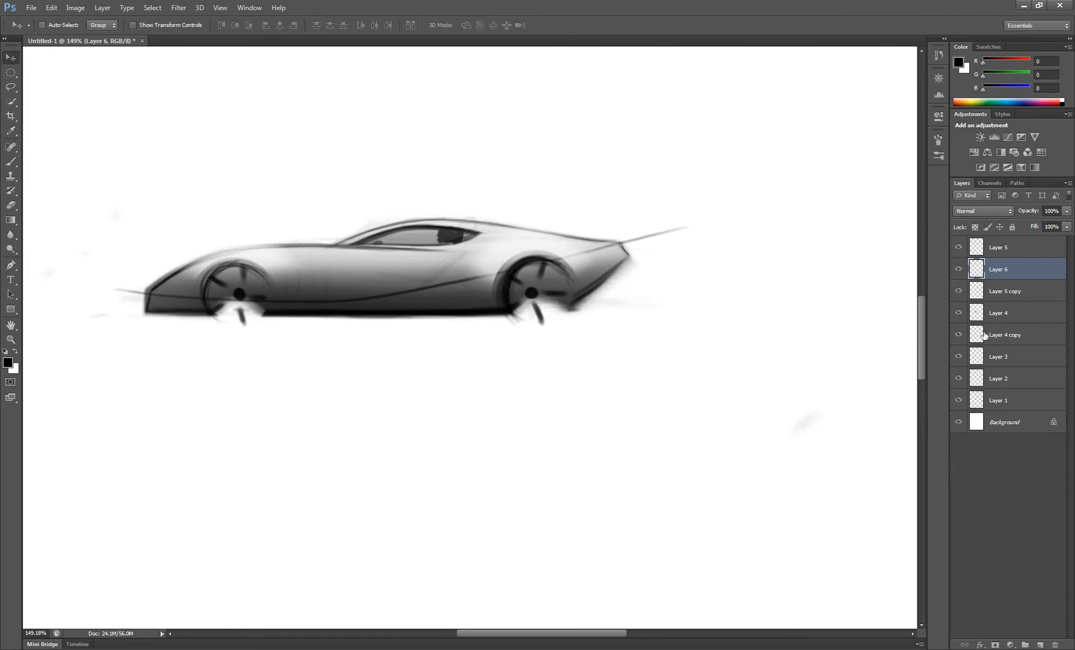
- Duplicate Layer 4, erase the copy's shading above the body line with a 45 px eraser, and set its fill to 60%
click(960, 315)
drag(1021, 320, 975, 297)
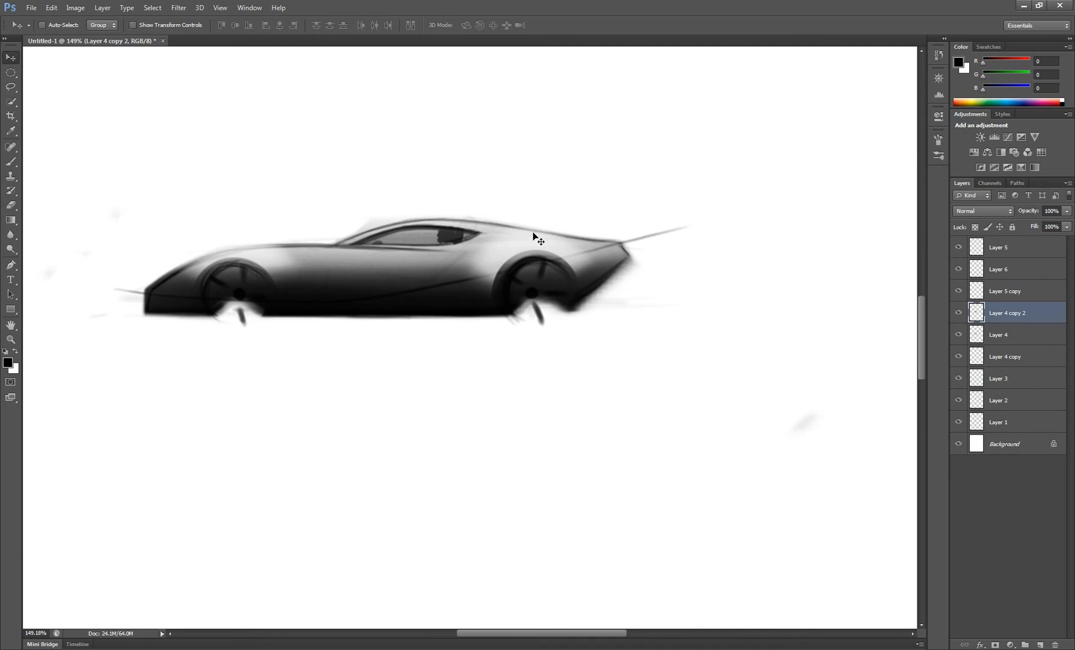
key(e)
key(period)
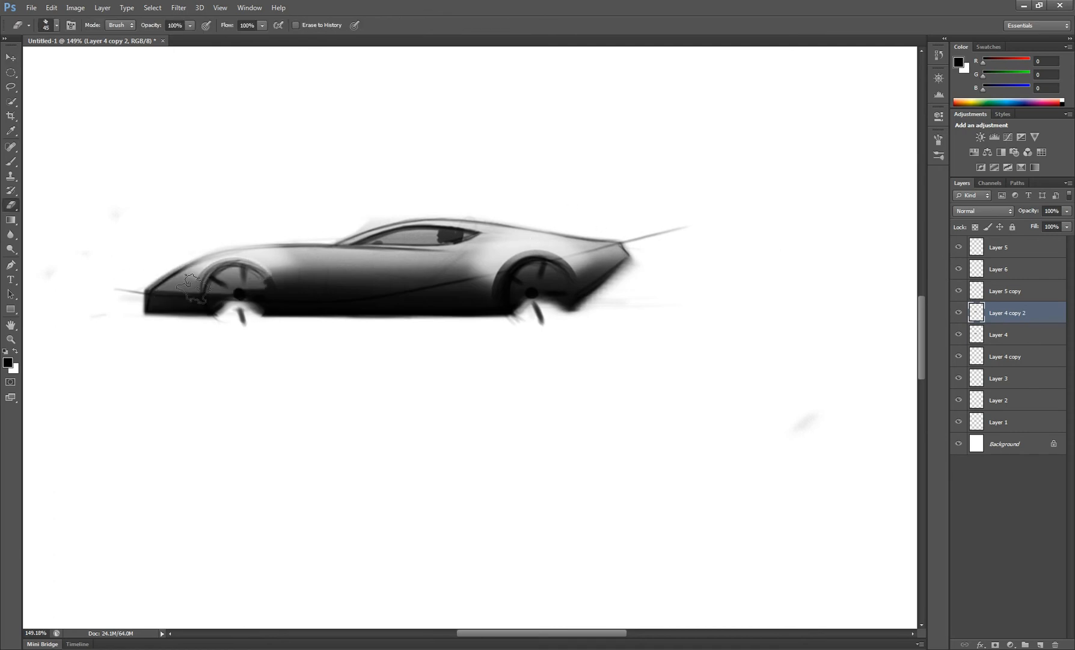
mouse_move(177, 293)
mouse_down()
mouse_move(312, 300)
mouse_move(379, 291)
mouse_move(400, 273)
mouse_up()
click(1067, 226)
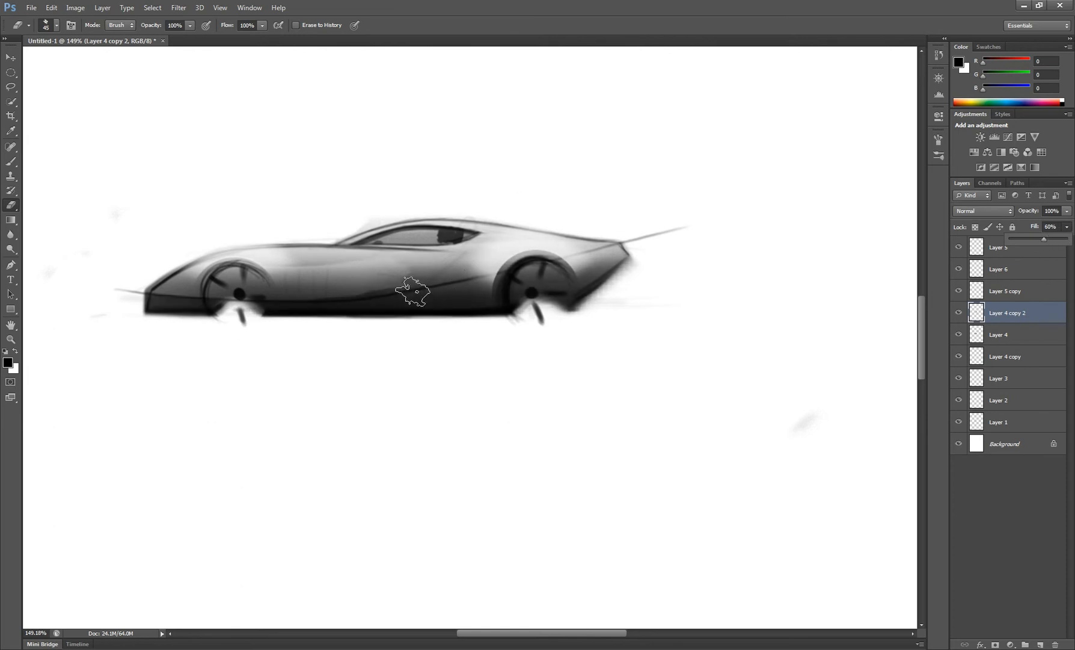
click(412, 289)
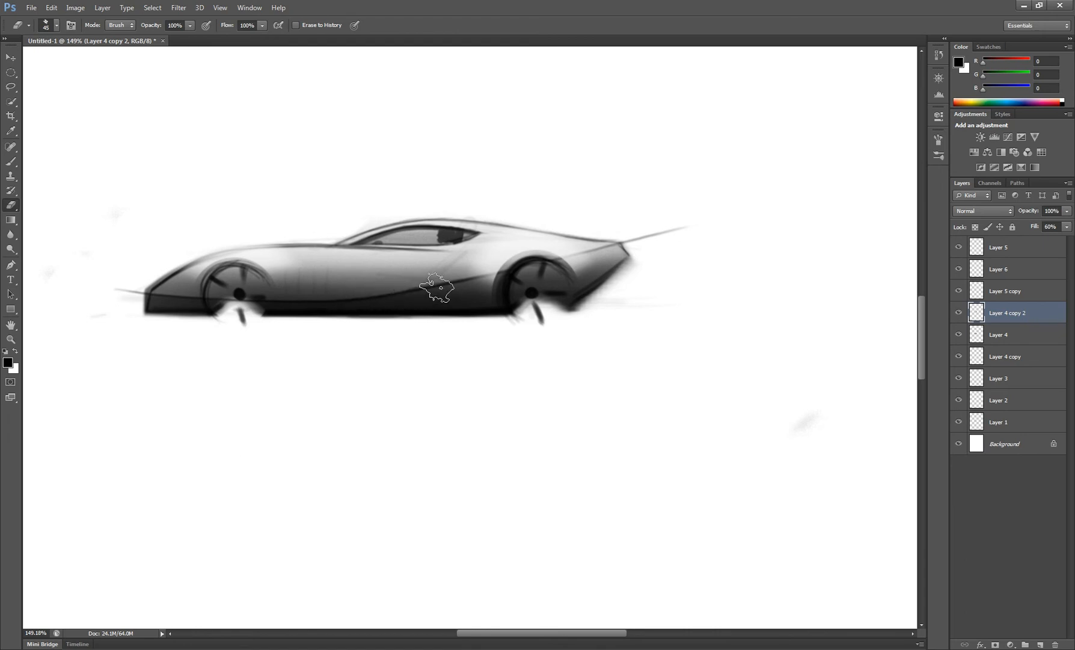
- Clean the copied shading out of the wheels with a 15 px eraser and set the Layer 4 copy 2 fill to 82%
key(bracketleft)
key(bracketleft)
key(bracketleft)
key(bracketleft)
key(bracketleft)
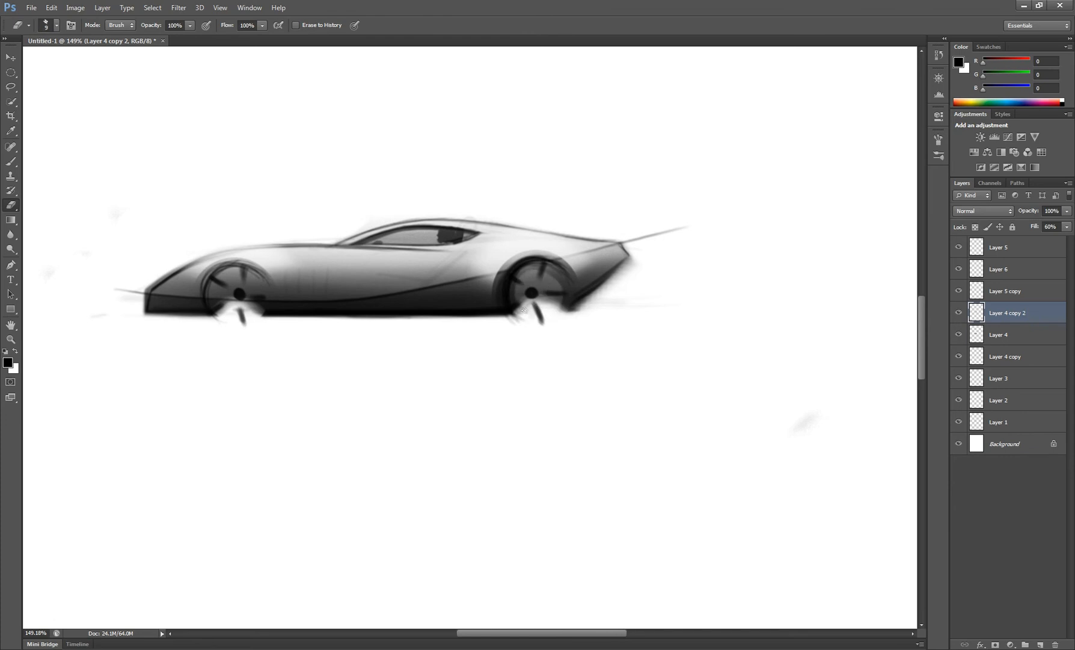
key(bracketright)
key(bracketright)
key(bracketleft)
mouse_move(246, 306)
mouse_down()
mouse_move(220, 310)
mouse_move(246, 321)
mouse_move(266, 300)
mouse_move(253, 327)
mouse_up()
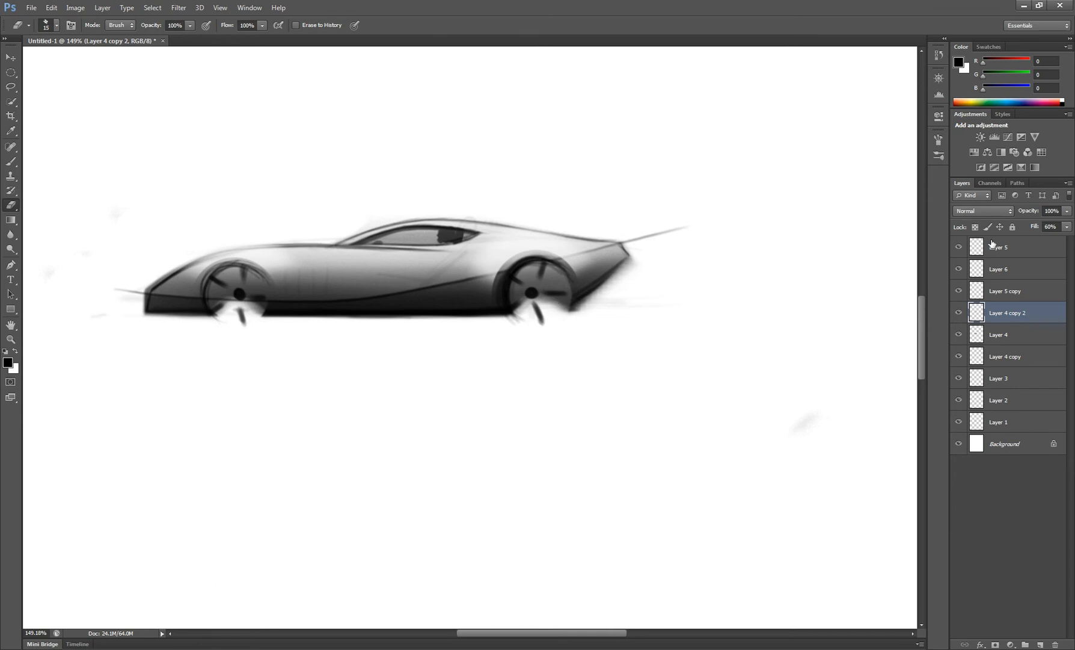
mouse_move(1060, 242)
mouse_down()
mouse_move(1070, 239)
mouse_move(1061, 241)
mouse_up()
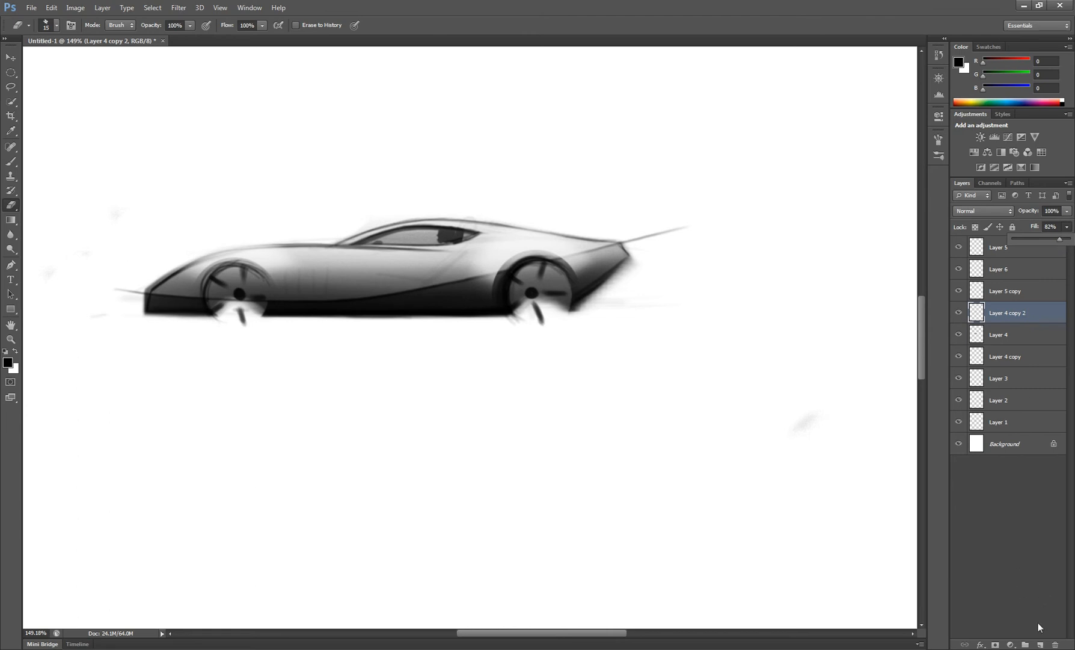
- Create Layer 7 for brushwork and move it above Layer 5 to the top of the layer stack
click(1040, 644)
key(b)
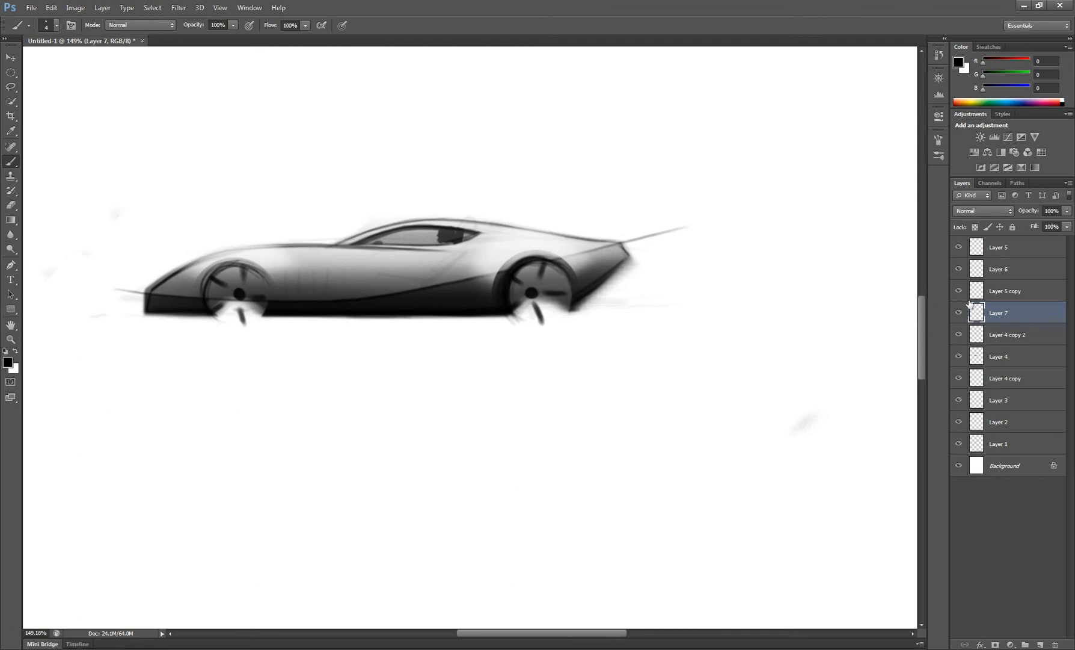
drag(975, 314, 969, 247)
click(958, 246)
click(960, 247)
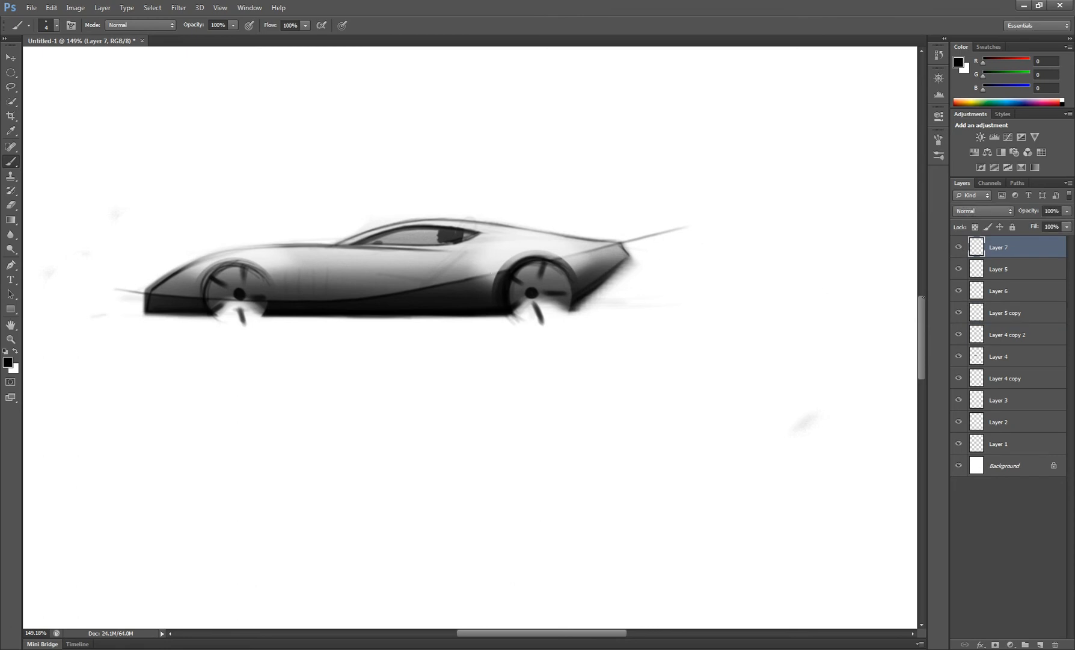
- Toggle Layer 6's visibility and try to move the layer above Layer 5
click(959, 291)
click(959, 290)
drag(1000, 294, 989, 256)
key(ctrl+z)
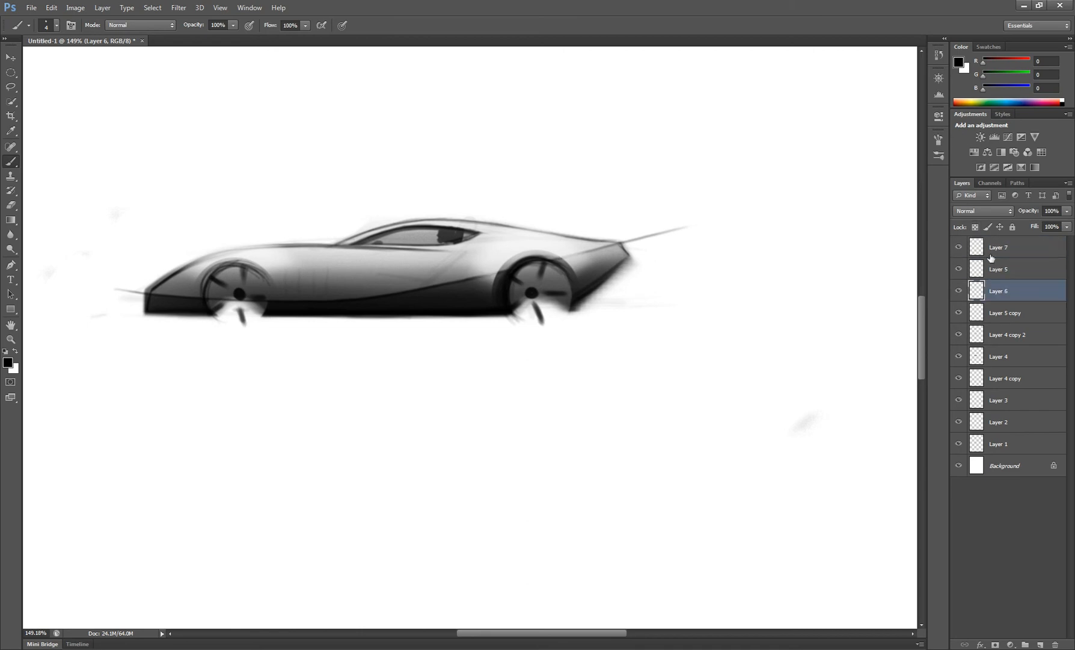
- Add subtle black brushwork to the car on Layer 7, adjusting the brush size, and lower the layer's fill to 31%
click(1019, 253)
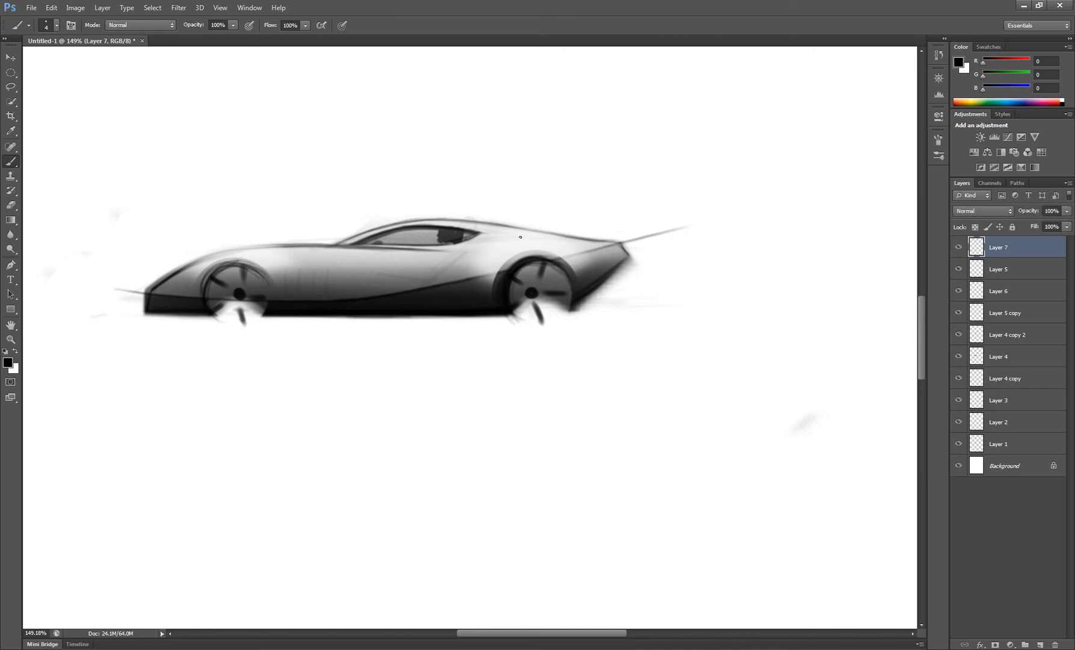
key(bracketright)
key(bracketright)
key(bracketright)
key(bracketright)
key(bracketright)
key(bracketright)
key(bracketright)
key(bracketright)
key(bracketright)
key(bracketleft)
key(bracketleft)
key(bracketleft)
key(bracketleft)
key(bracketleft)
key(bracketleft)
key(bracketleft)
key(bracketleft)
key(bracketleft)
key(bracketleft)
key(bracketleft)
key(bracketleft)
key(bracketleft)
key(bracketleft)
key(bracketleft)
key(bracketleft)
click(1067, 227)
drag(1025, 239, 1026, 239)
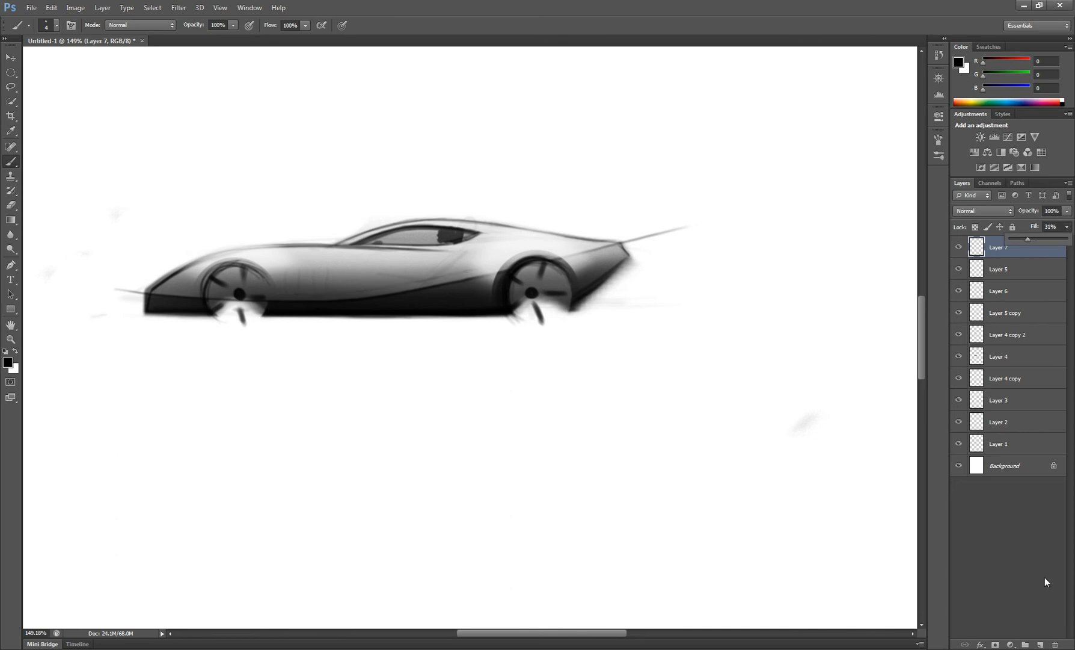
- Create Layer 8 and brush soft white over the car's lower side with a textured brush, reducing its size from 200 to 100 px
click(1042, 645)
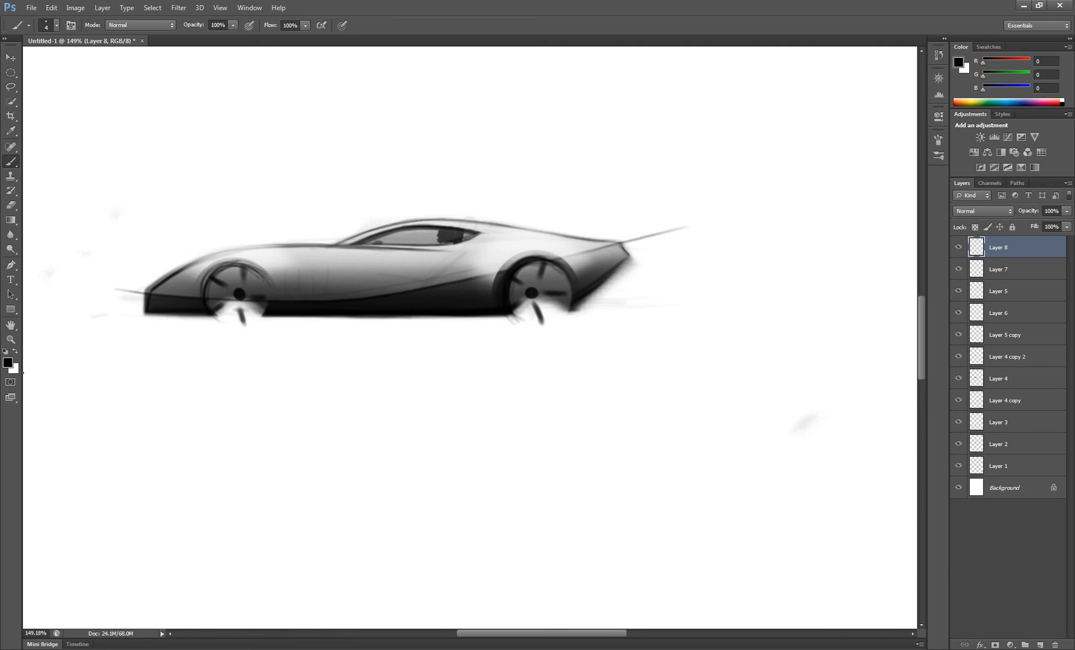
click(15, 352)
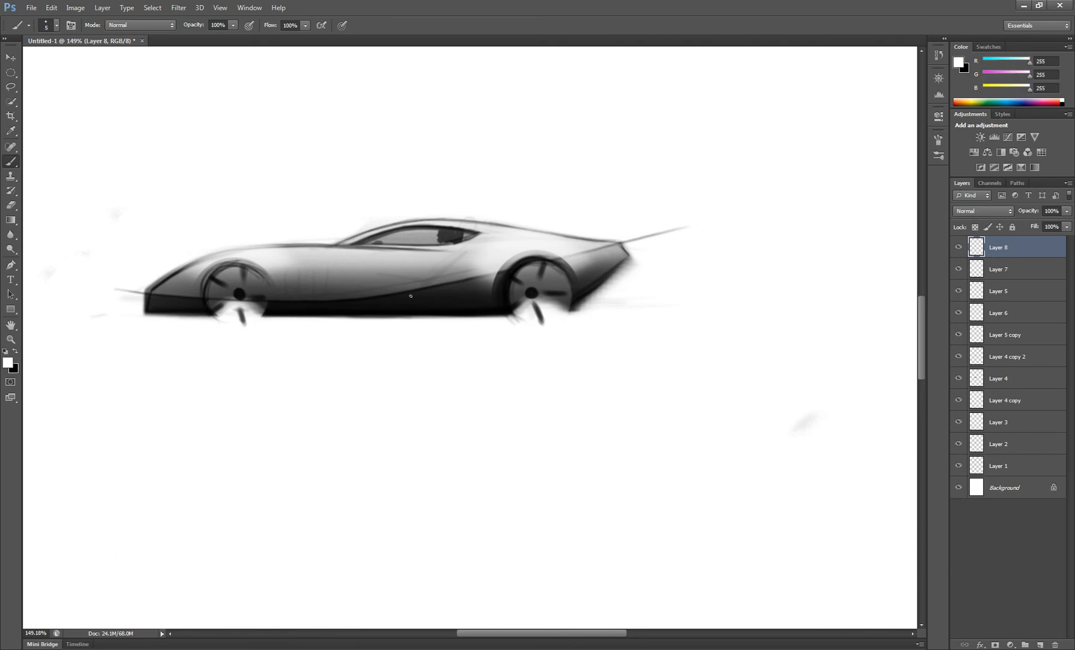
key(period)
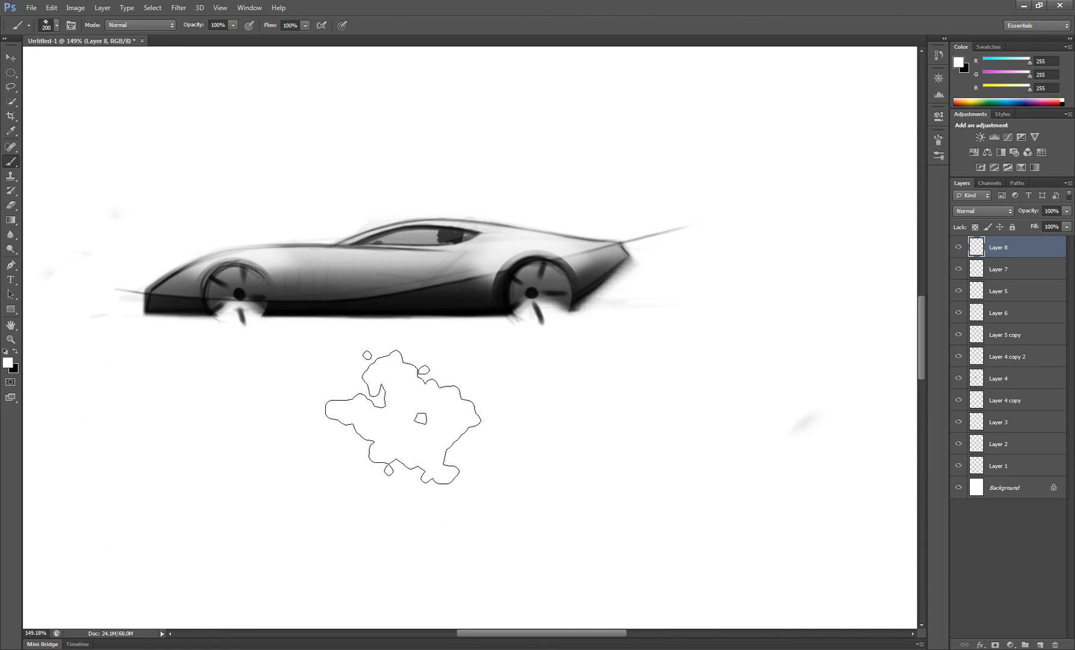
mouse_move(522, 413)
mouse_down()
mouse_move(294, 418)
mouse_move(628, 420)
mouse_move(317, 418)
mouse_move(619, 403)
mouse_move(431, 431)
mouse_move(540, 401)
mouse_move(372, 395)
mouse_move(381, 374)
mouse_move(453, 361)
mouse_move(360, 366)
mouse_move(471, 337)
mouse_move(580, 331)
mouse_move(361, 359)
mouse_move(460, 356)
mouse_move(420, 359)
mouse_move(304, 352)
mouse_move(558, 334)
mouse_move(388, 367)
mouse_move(699, 285)
mouse_up()
key(bracketleft)
key(bracketleft)
key(bracketleft)
key(bracketleft)
key(bracketleft)
key(bracketleft)
key(bracketleft)
key(bracketleft)
key(bracketleft)
key(bracketleft)
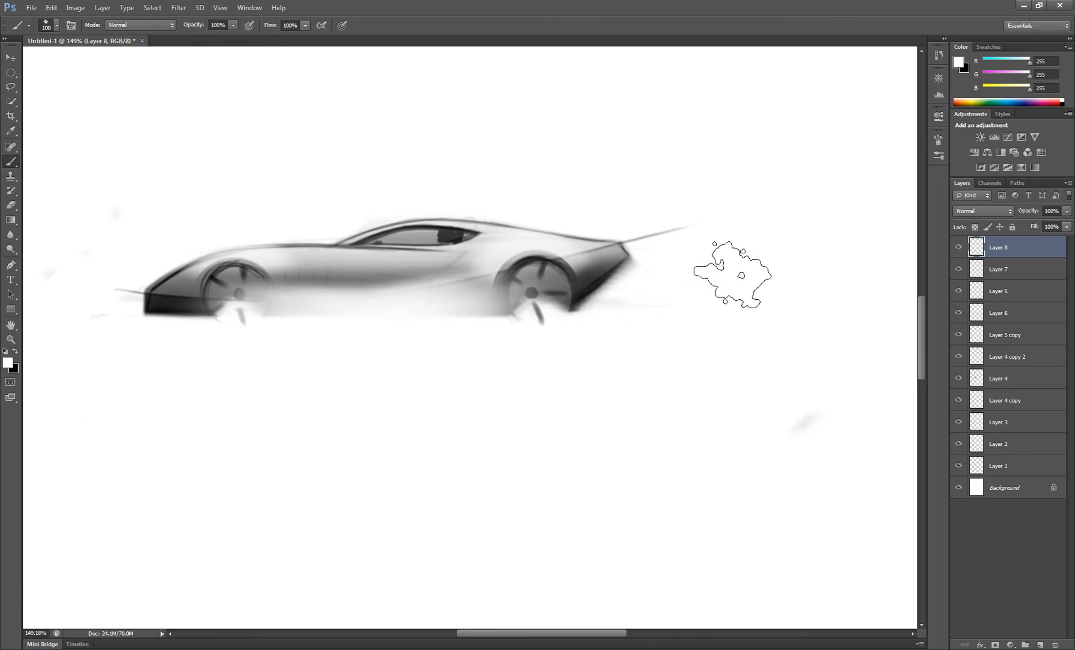
- Lower Layer 8's fill to 67%
click(1067, 228)
click(1042, 239)
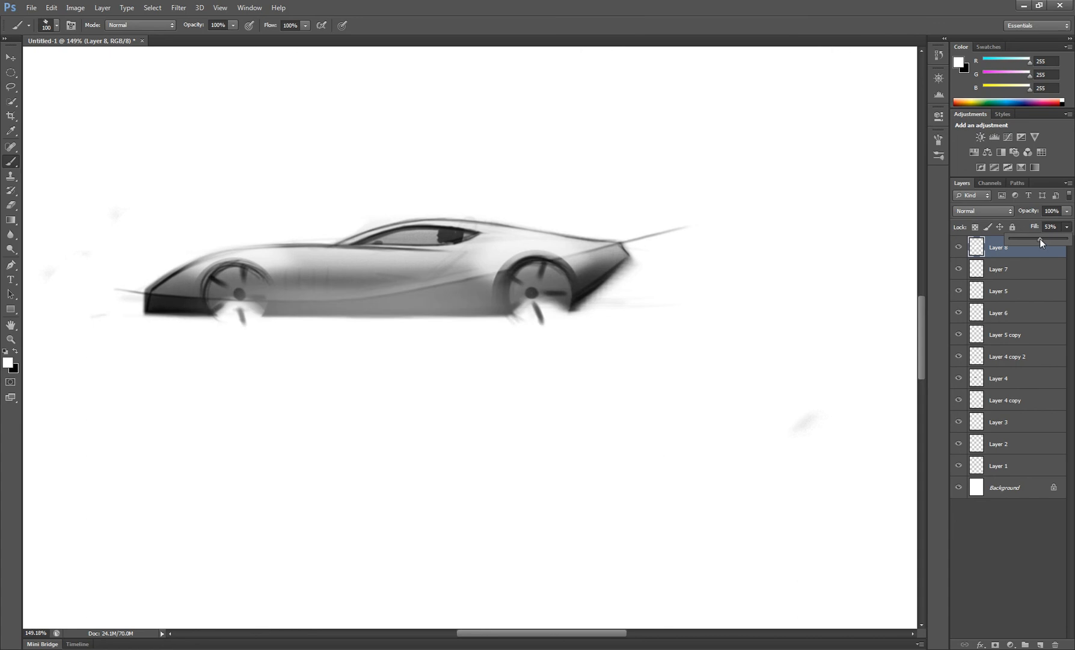
drag(1048, 238, 1049, 238)
- Erase the white on Layer 8 from the dark lower panel and the wheels, varying the textured eraser size up to 100 px
key(e)
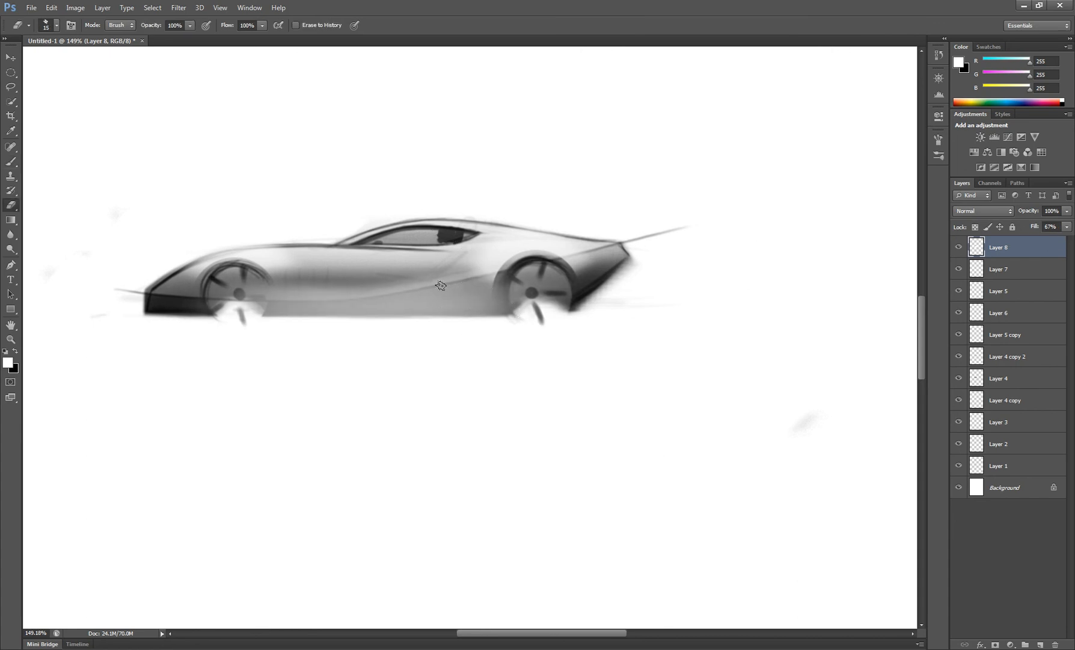
key(bracketright)
key(bracketright)
mouse_move(240, 318)
mouse_down()
mouse_move(334, 326)
mouse_move(248, 320)
mouse_move(383, 318)
mouse_move(303, 322)
mouse_move(415, 303)
mouse_move(394, 312)
mouse_move(315, 317)
mouse_move(534, 272)
mouse_move(481, 316)
mouse_move(529, 311)
mouse_up()
key(bracketleft)
key(bracketright)
key(bracketright)
key(bracketright)
key(bracketright)
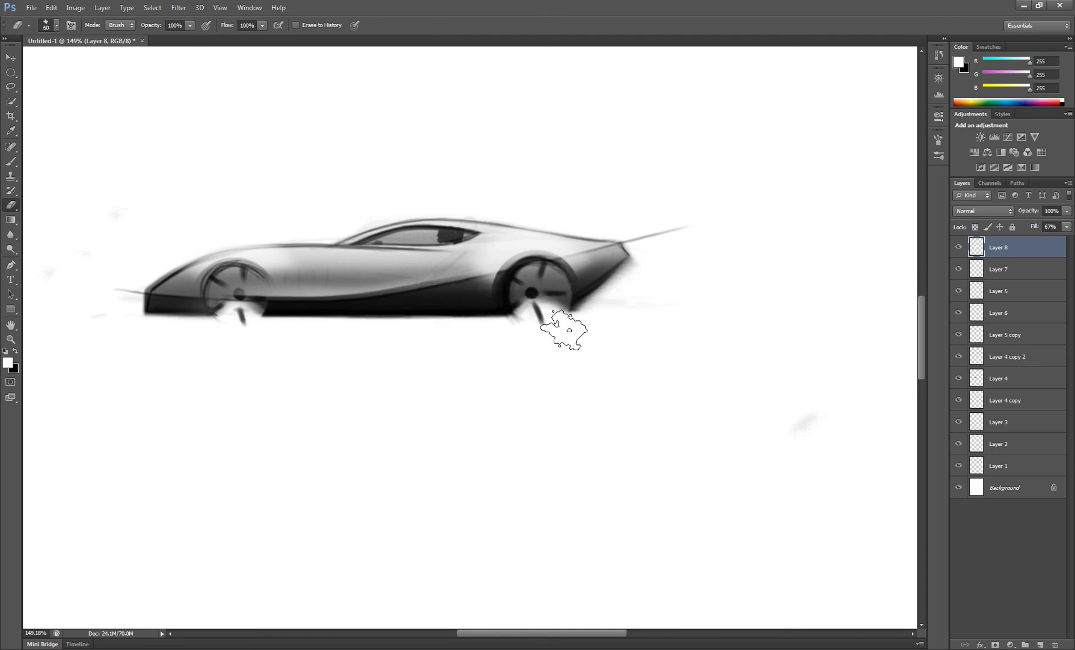
key(bracketright)
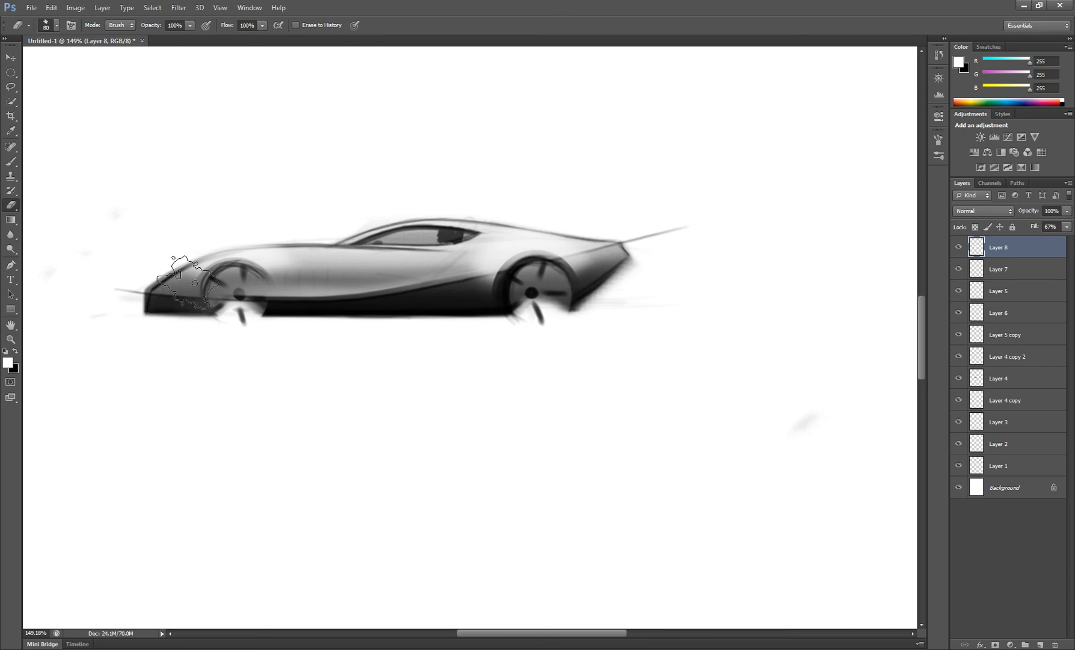
key(bracketright)
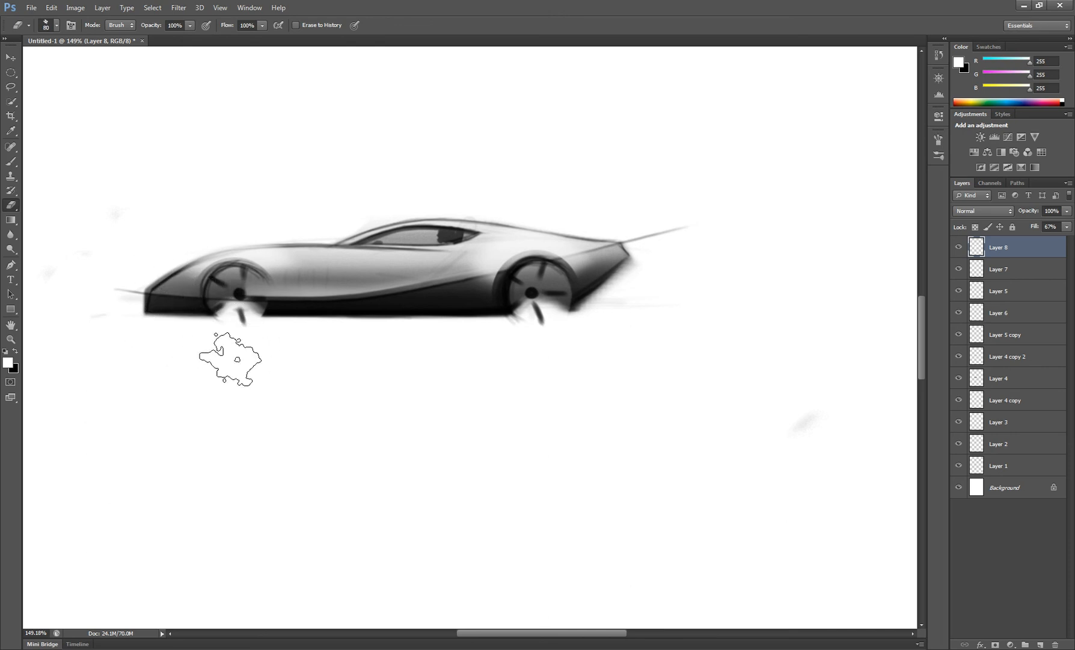
key(bracketright)
key(bracketright)
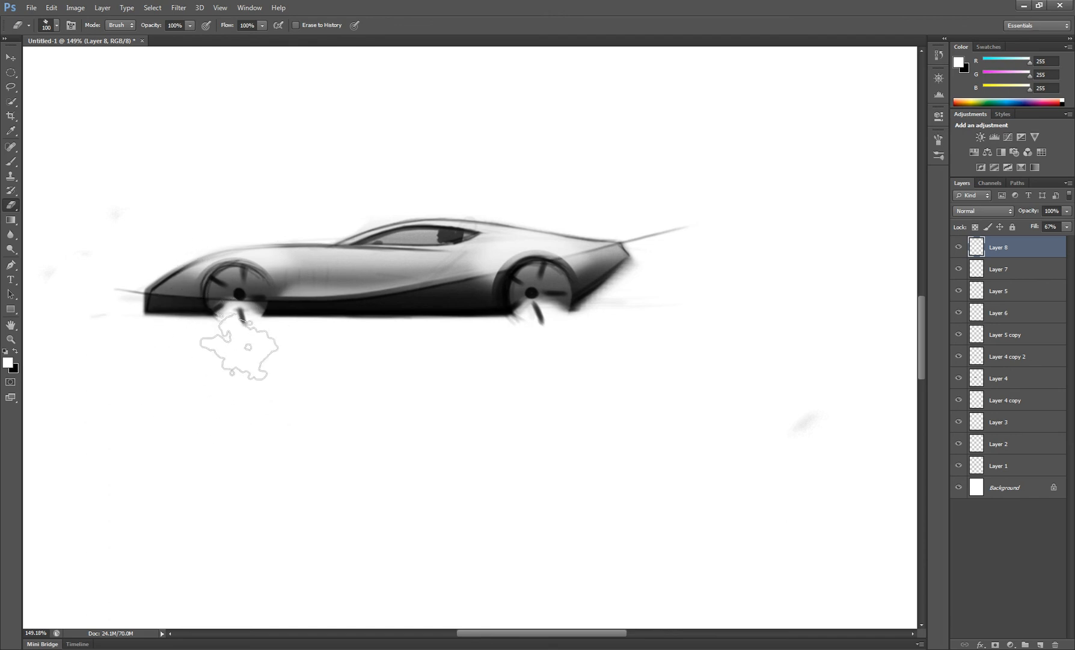
key(bracketleft)
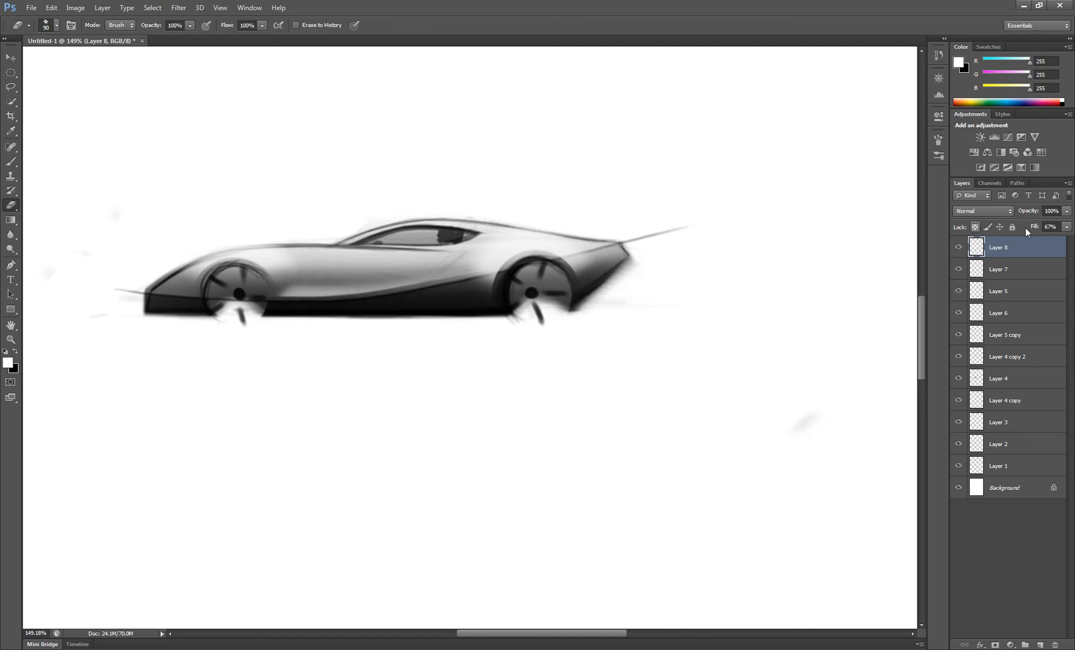
- Set Layer 8's fill to 100%
drag(1068, 231, 1070, 247)
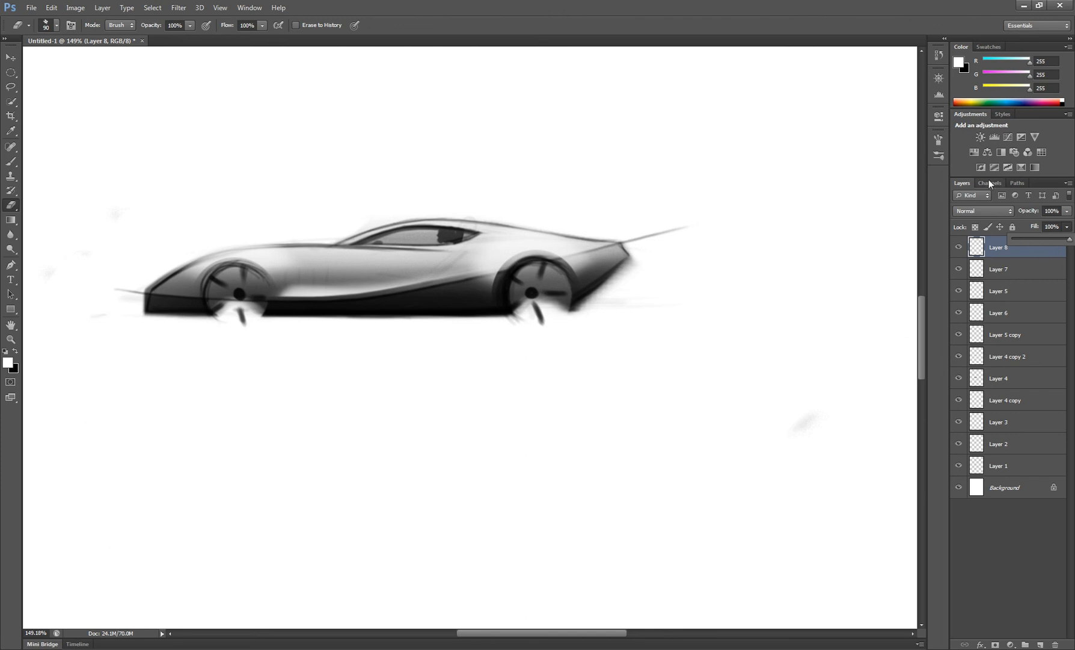
click(699, 238)
mouse_move(699, 238)
mouse_down()
mouse_move(732, 266)
mouse_move(753, 267)
mouse_up()
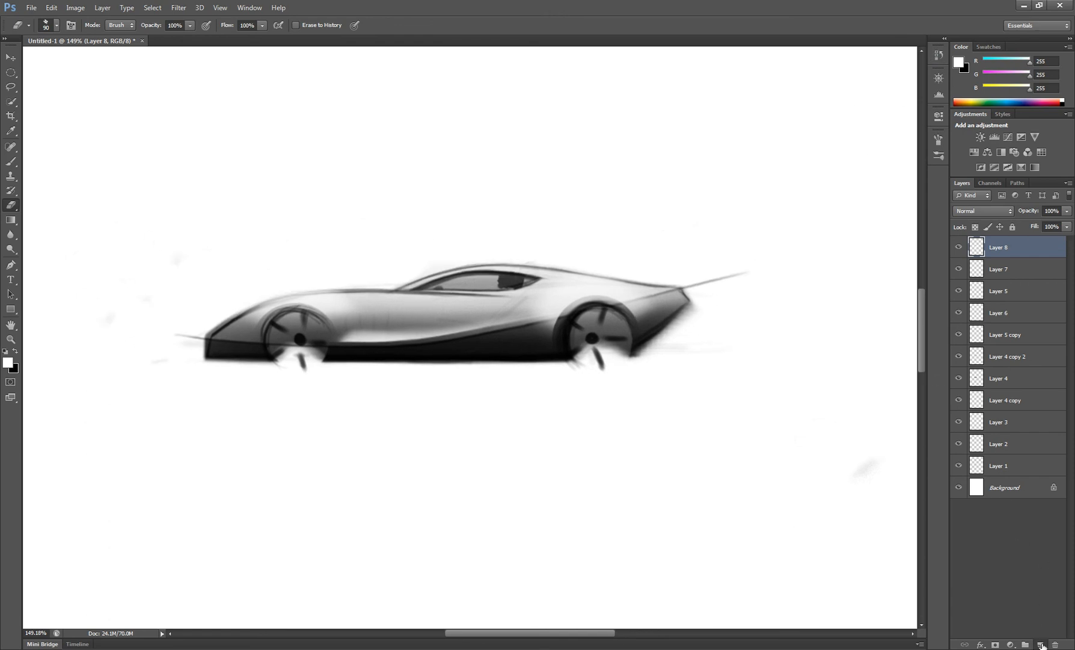
- Create Layer 9 and clean up the car's nose and hood outline with white strokes from a 10 px textured brush
click(1043, 644)
key(b)
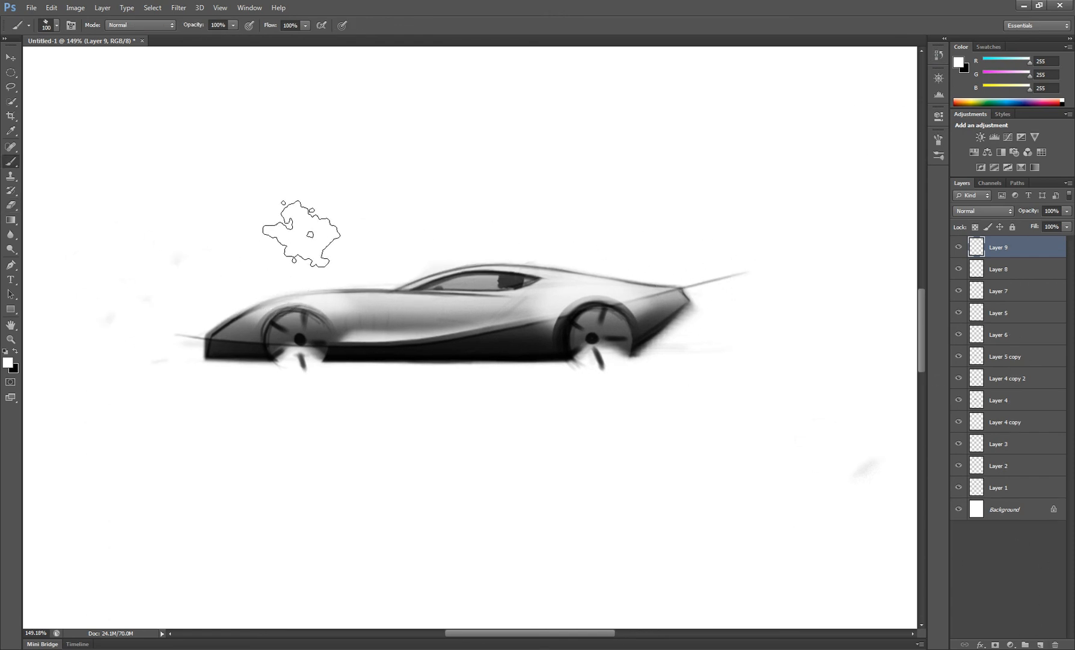
key(bracketleft)
key(bracketleft)
key(bracketleft)
key(bracketleft)
key(bracketleft)
key(bracketleft)
key(bracketleft)
key(bracketleft)
key(bracketleft)
key(bracketleft)
key(bracketleft)
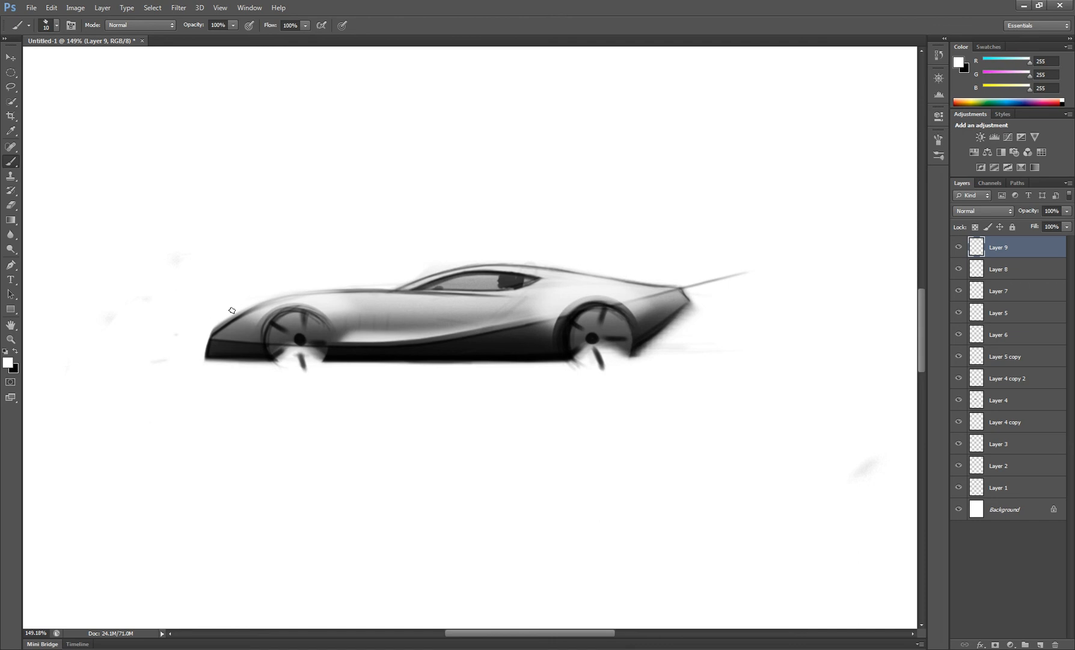
drag(220, 330, 251, 309)
drag(355, 289, 304, 293)
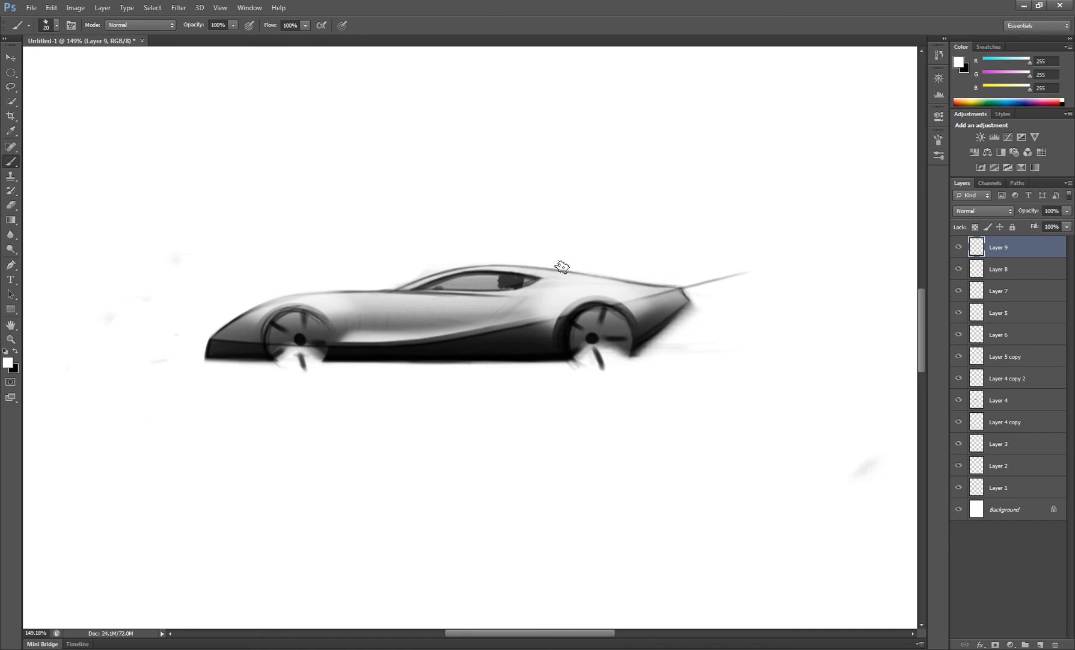
- Paint out the stray line behind the tail and sharpen the rear edge in white with a 20 px brush on Layer 9
mouse_move(681, 285)
mouse_down()
mouse_move(714, 292)
mouse_move(694, 288)
mouse_move(710, 305)
mouse_move(683, 283)
mouse_move(710, 314)
mouse_move(680, 280)
mouse_move(712, 312)
mouse_move(687, 284)
mouse_move(723, 314)
mouse_move(752, 289)
mouse_up()
drag(692, 303, 636, 372)
drag(719, 297, 638, 373)
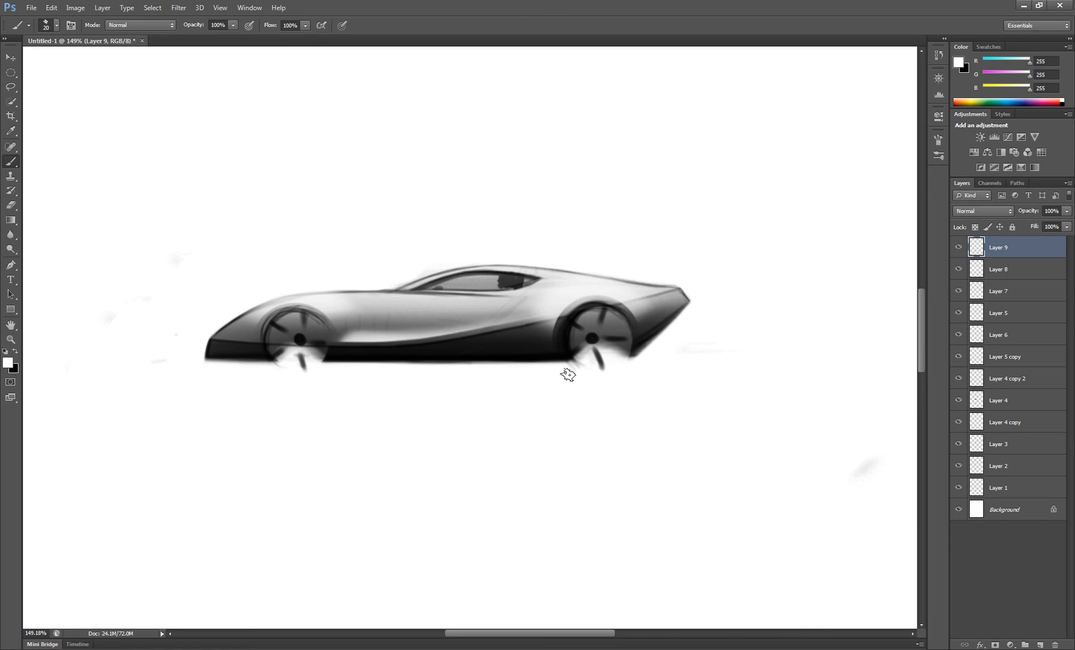
- Create Layer 10 and add a white handwritten signature on the dark side panel ahead of the rear wheel with a 2 px brush
key(bracketleft)
click(1041, 644)
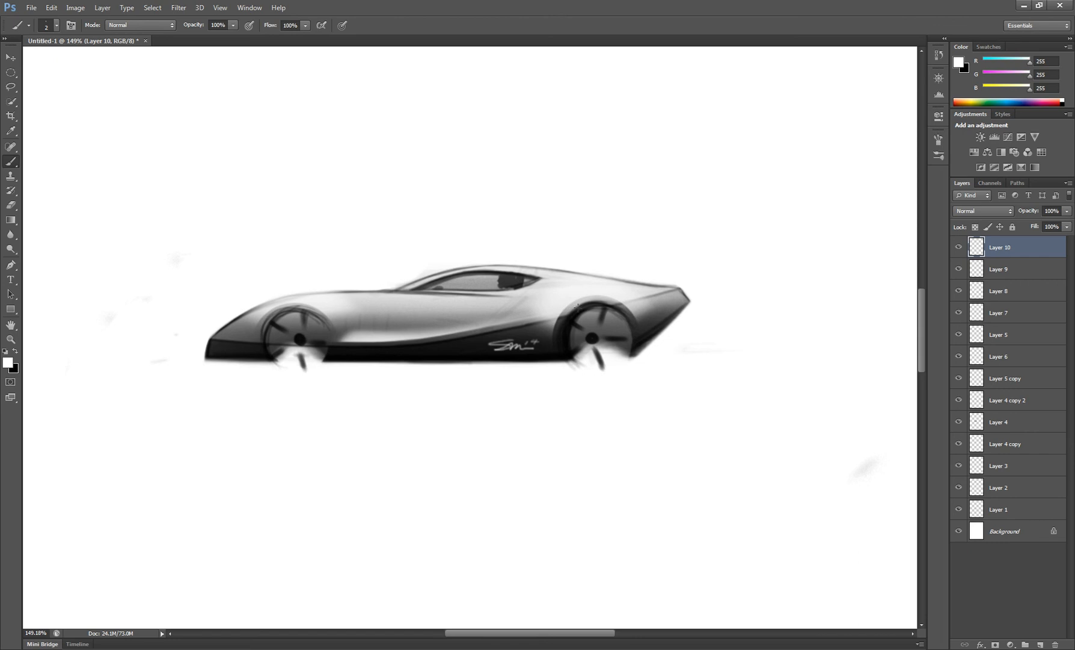
- Toggle the visibility of Layer 5 and Layer 6 to check their content, and select Layer 6
click(959, 336)
click(959, 335)
click(960, 357)
click(959, 357)
click(998, 357)
- Reduce the eraser to 15 px for cleaning around the front wheel on Layer 6
key(e)
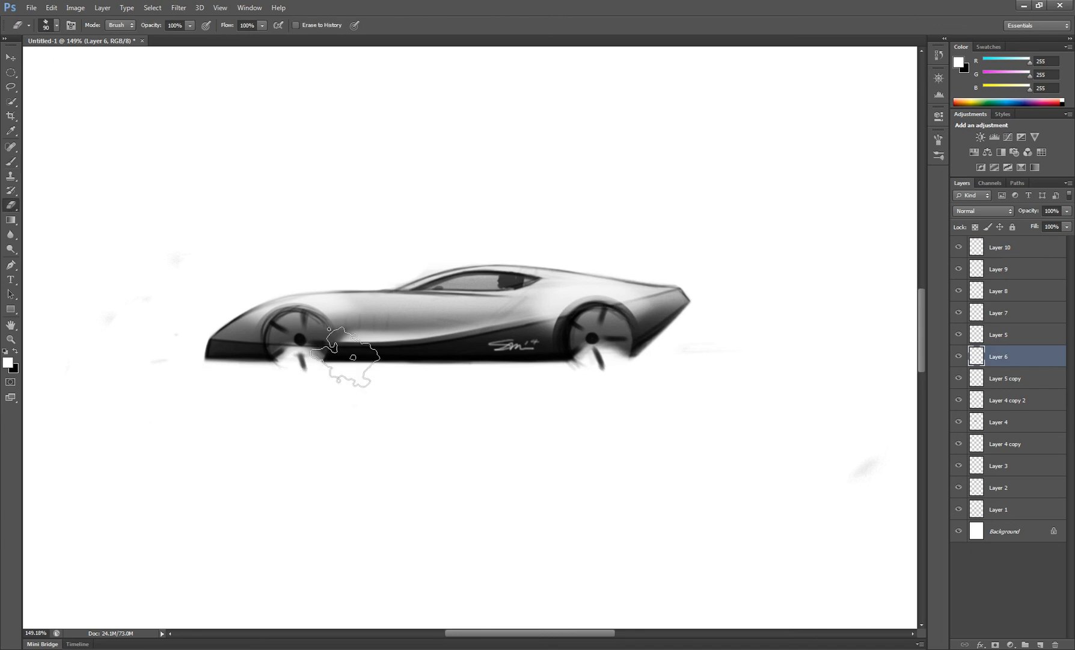
key(bracketleft)
key(bracketleft)
key(bracketleft)
key(bracketleft)
key(bracketleft)
key(bracketleft)
key(bracketleft)
key(bracketleft)
key(bracketleft)
key(bracketleft)
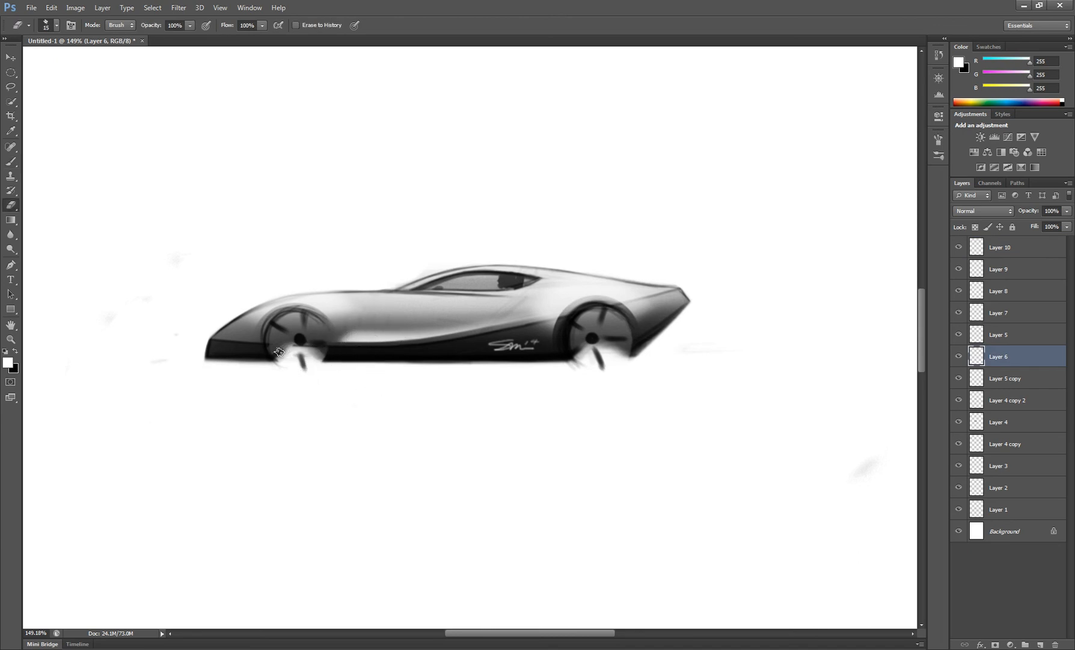